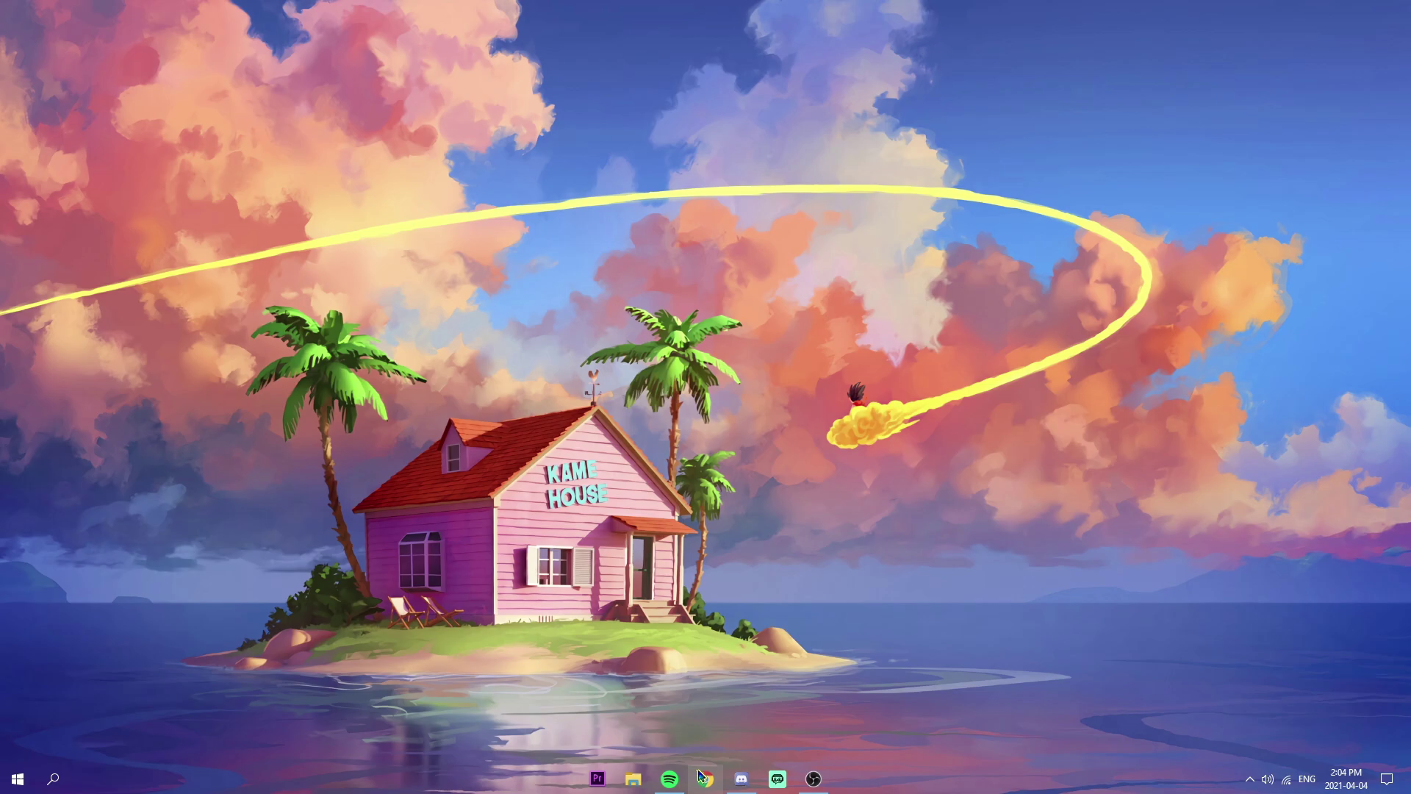
Launch Google Chrome from the taskbar to a new tab page.
left_click(702, 778)
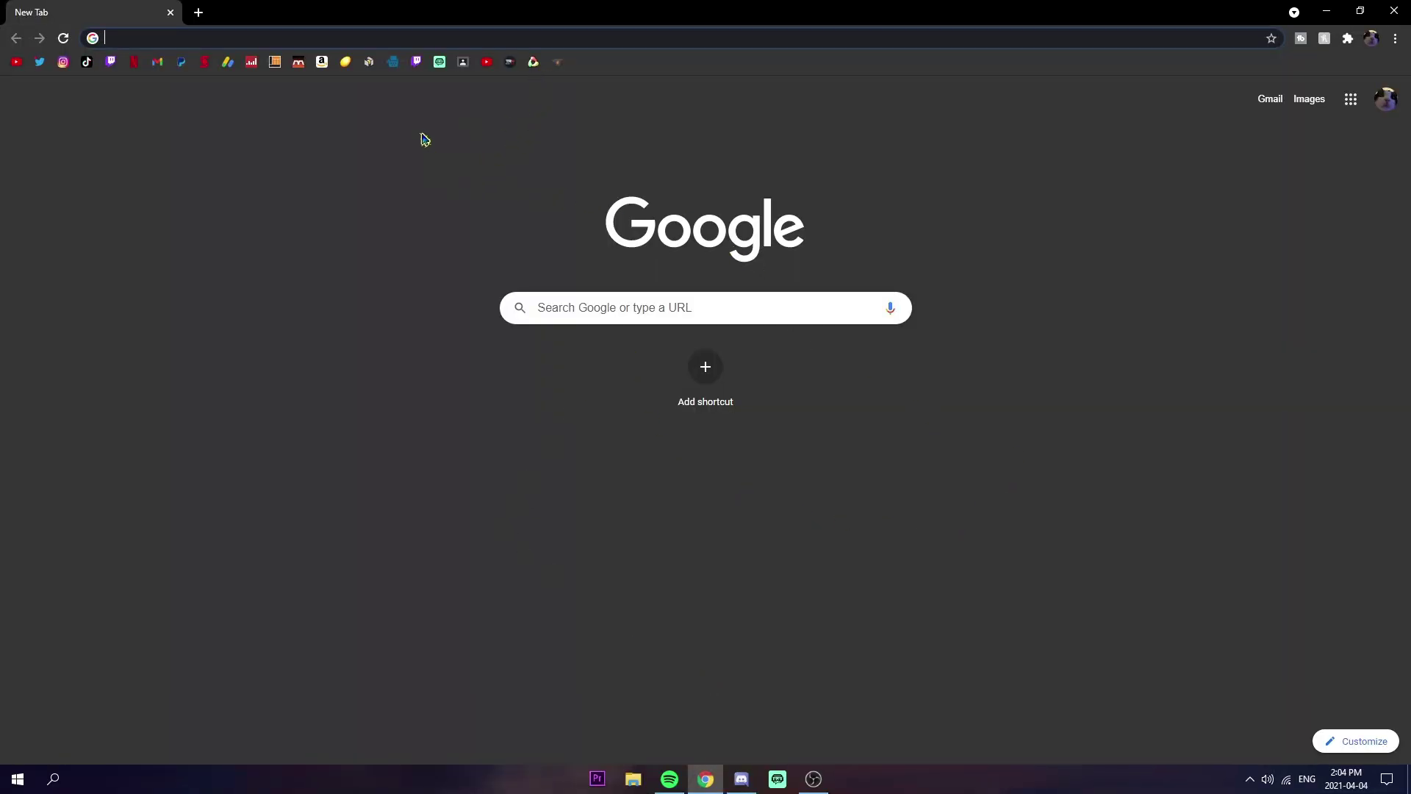
Go to the rw-designer cursor library and search it for 'ice'.
left_click(534, 62)
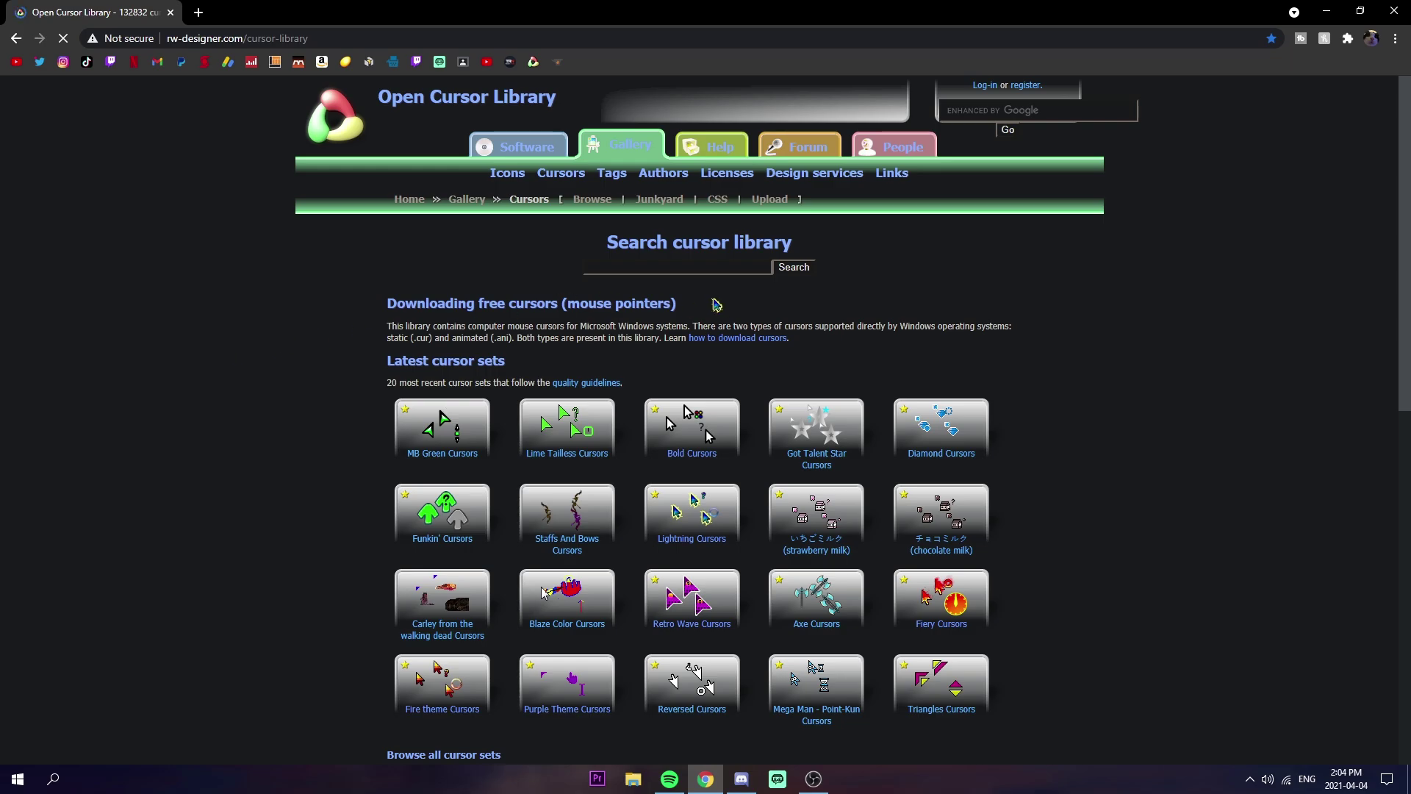
left_click(673, 269)
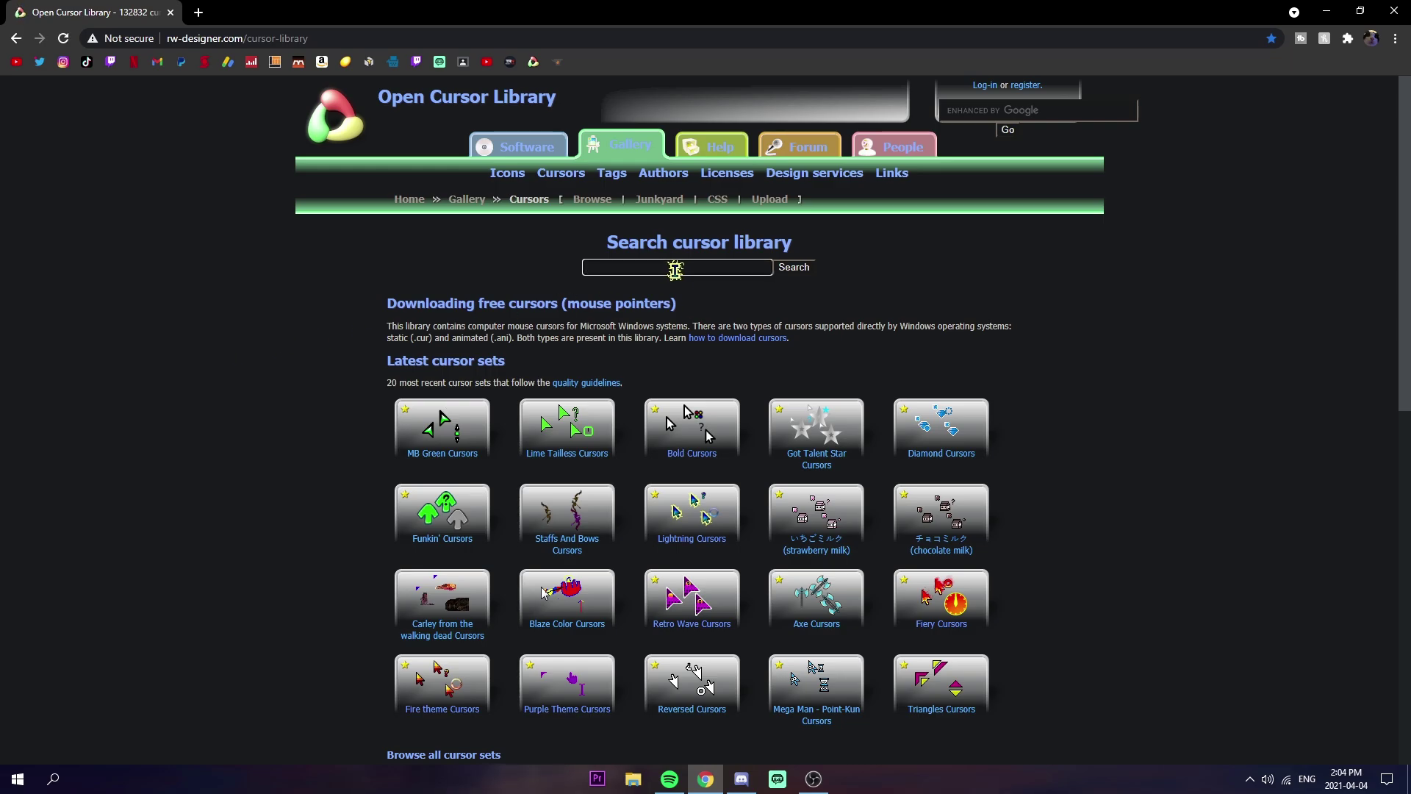
left_click(674, 269)
type("ice cursors")
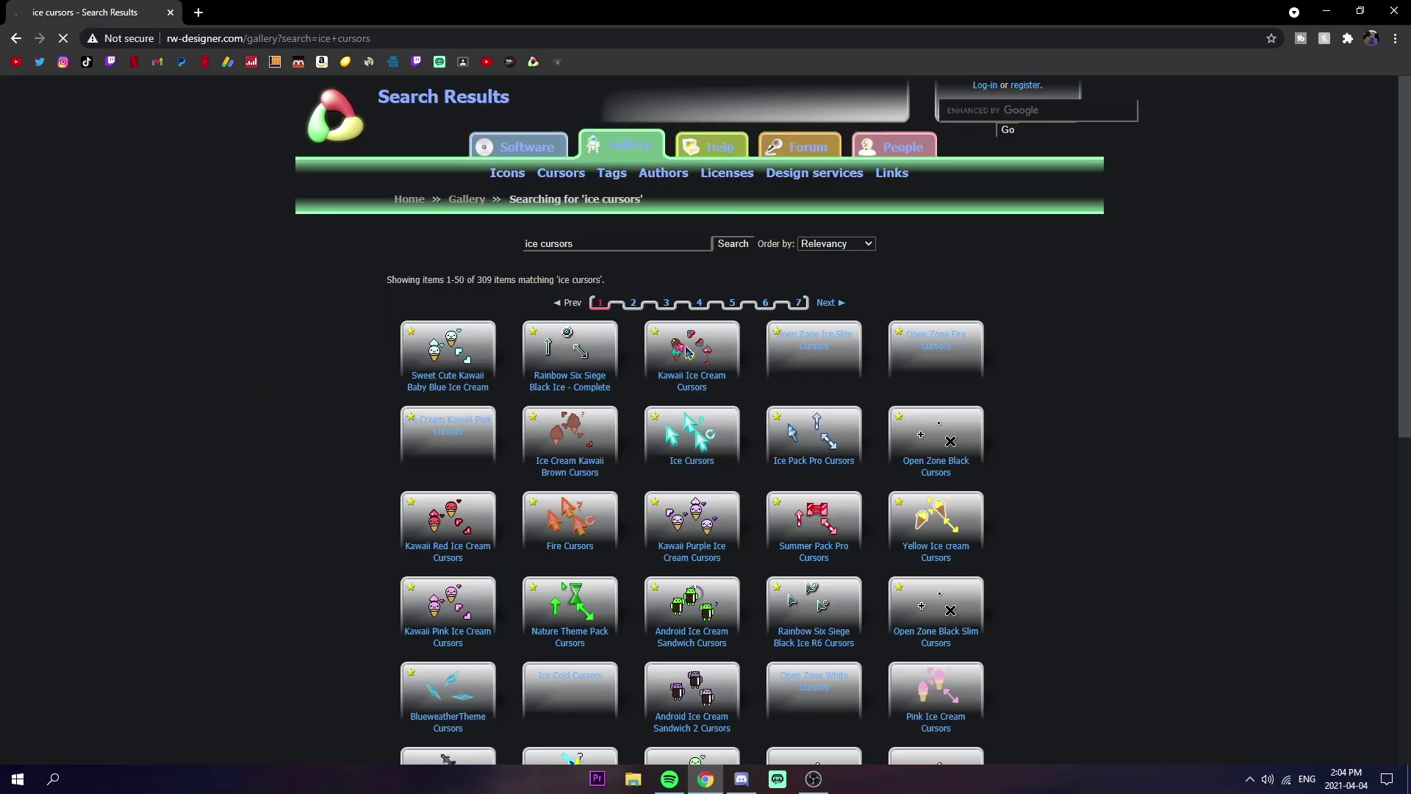
scroll(470, 456, "down", 1)
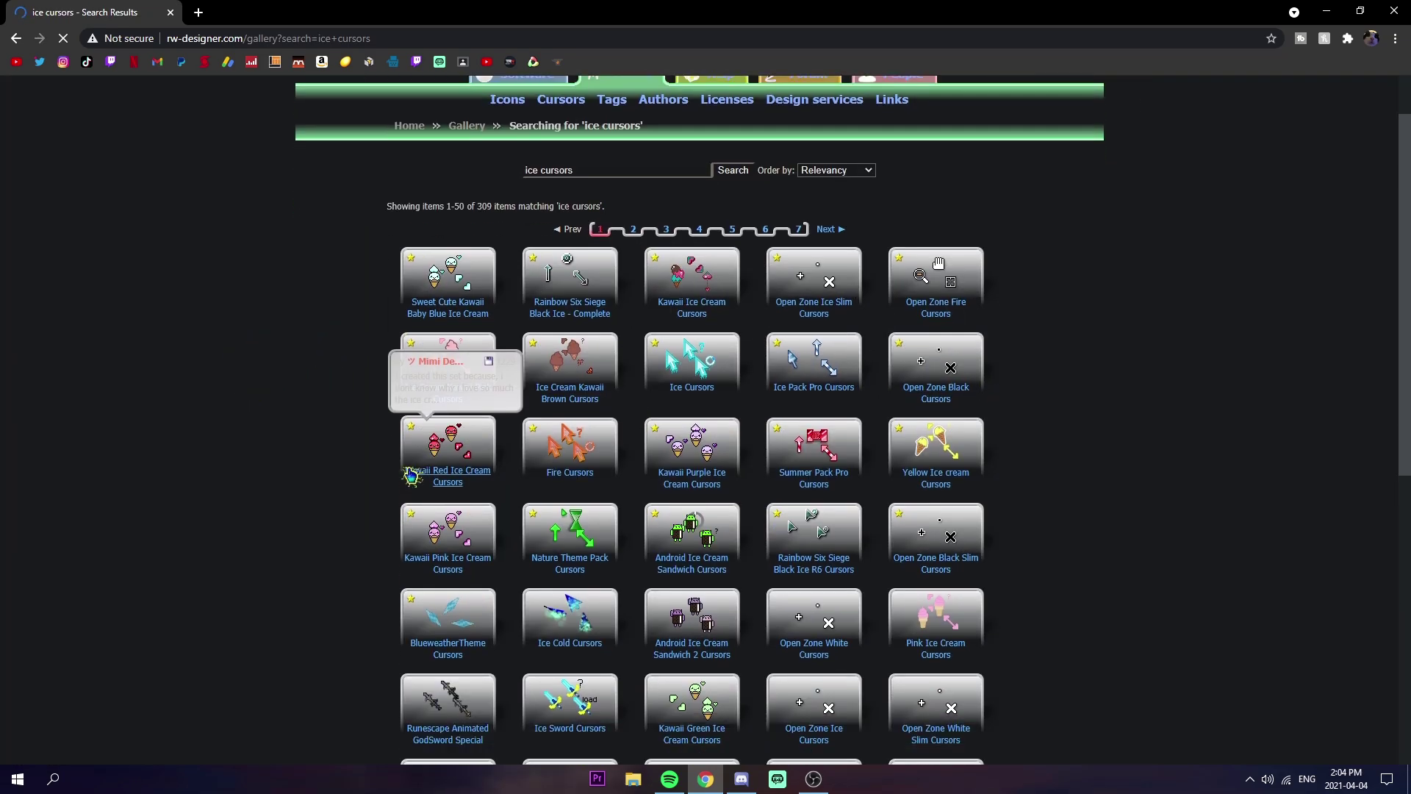
scroll(425, 487, "down", 3)
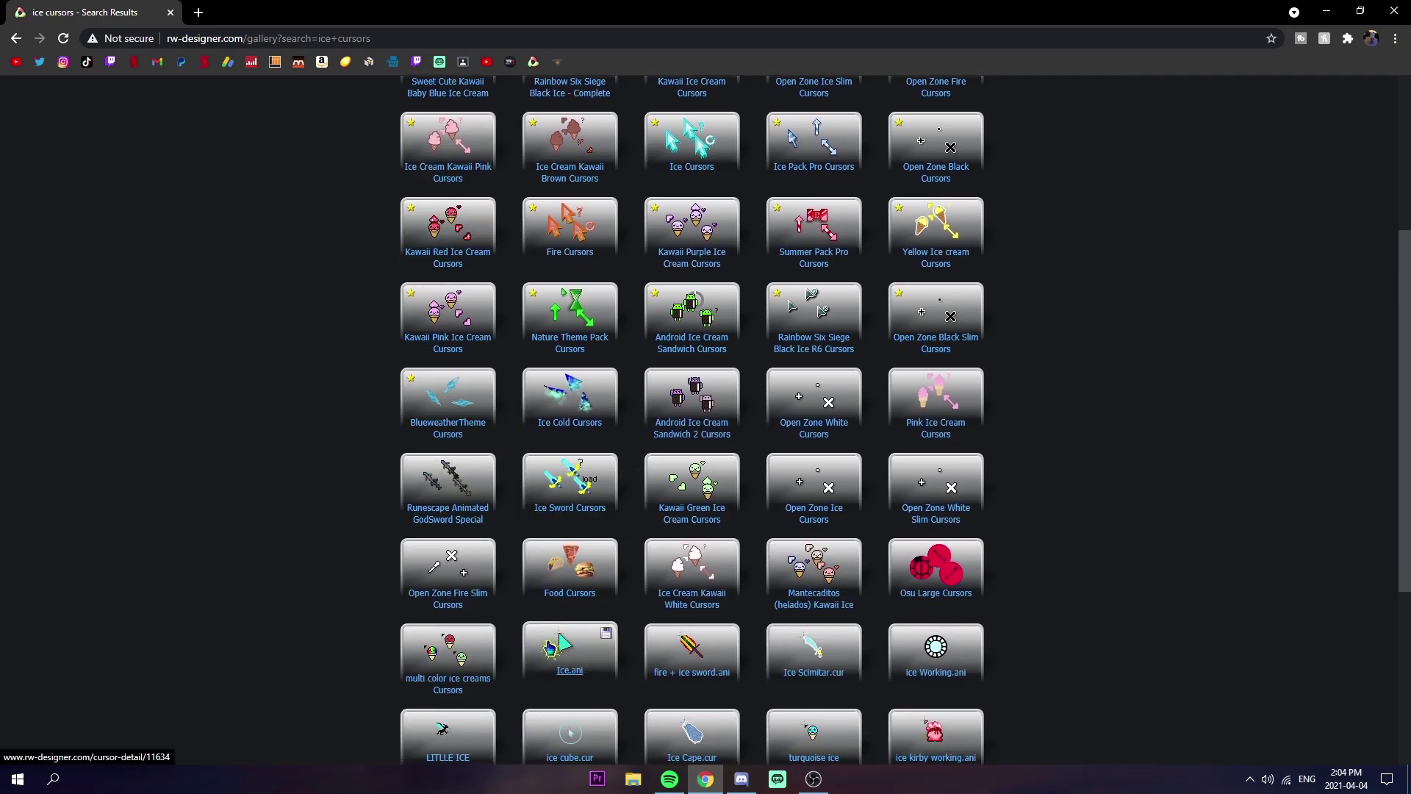
middle_click(549, 649)
left_click(317, 11)
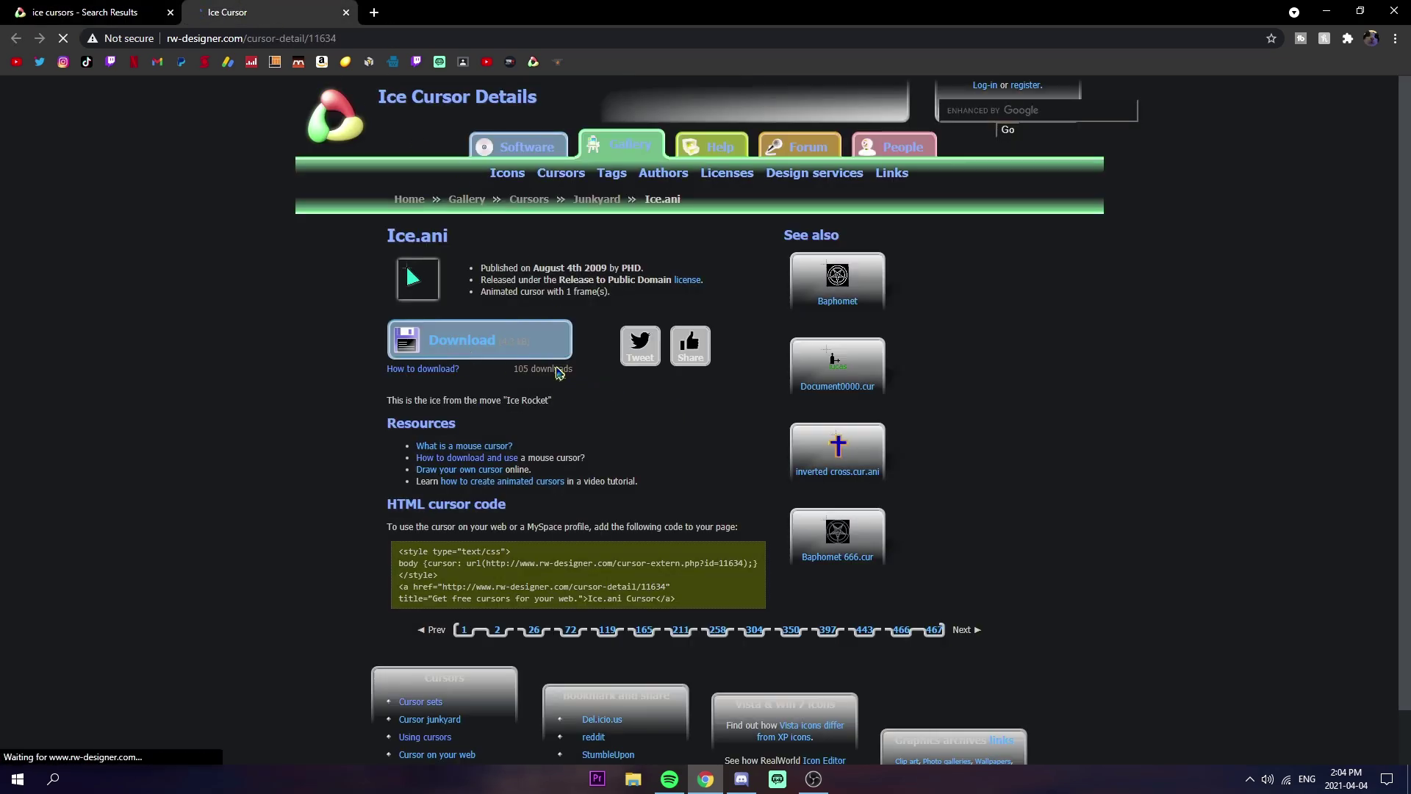
left_click(96, 12)
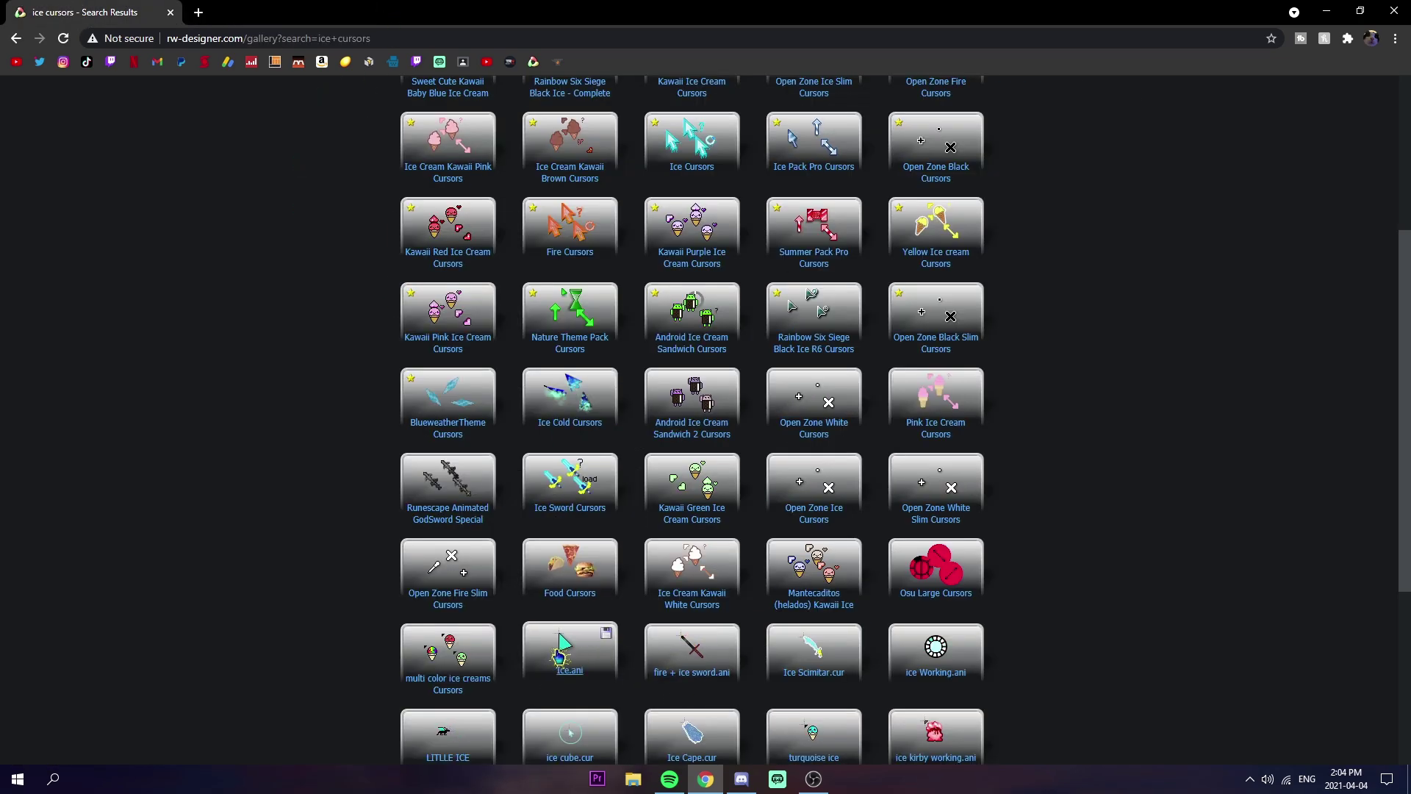
left_click(250, 12)
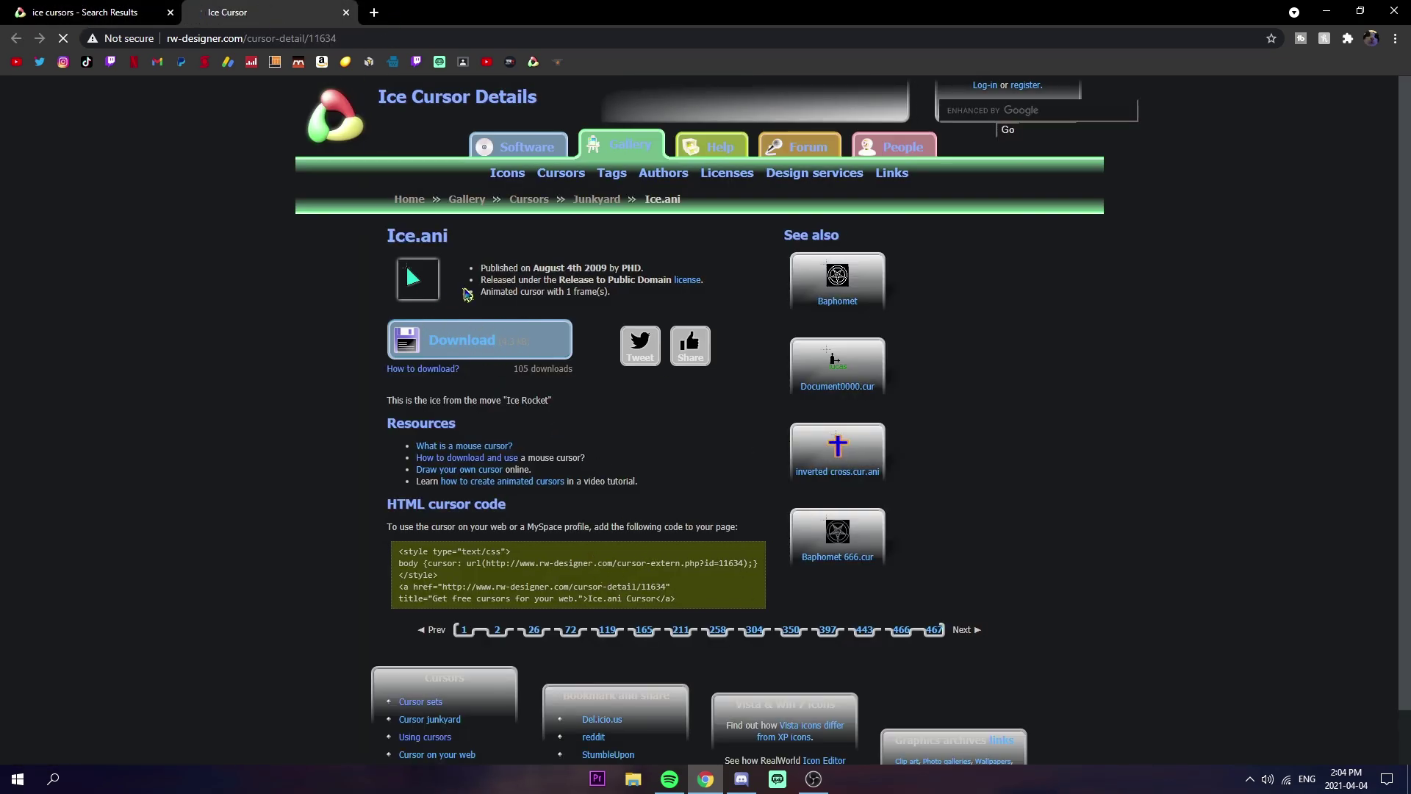
left_click(345, 11)
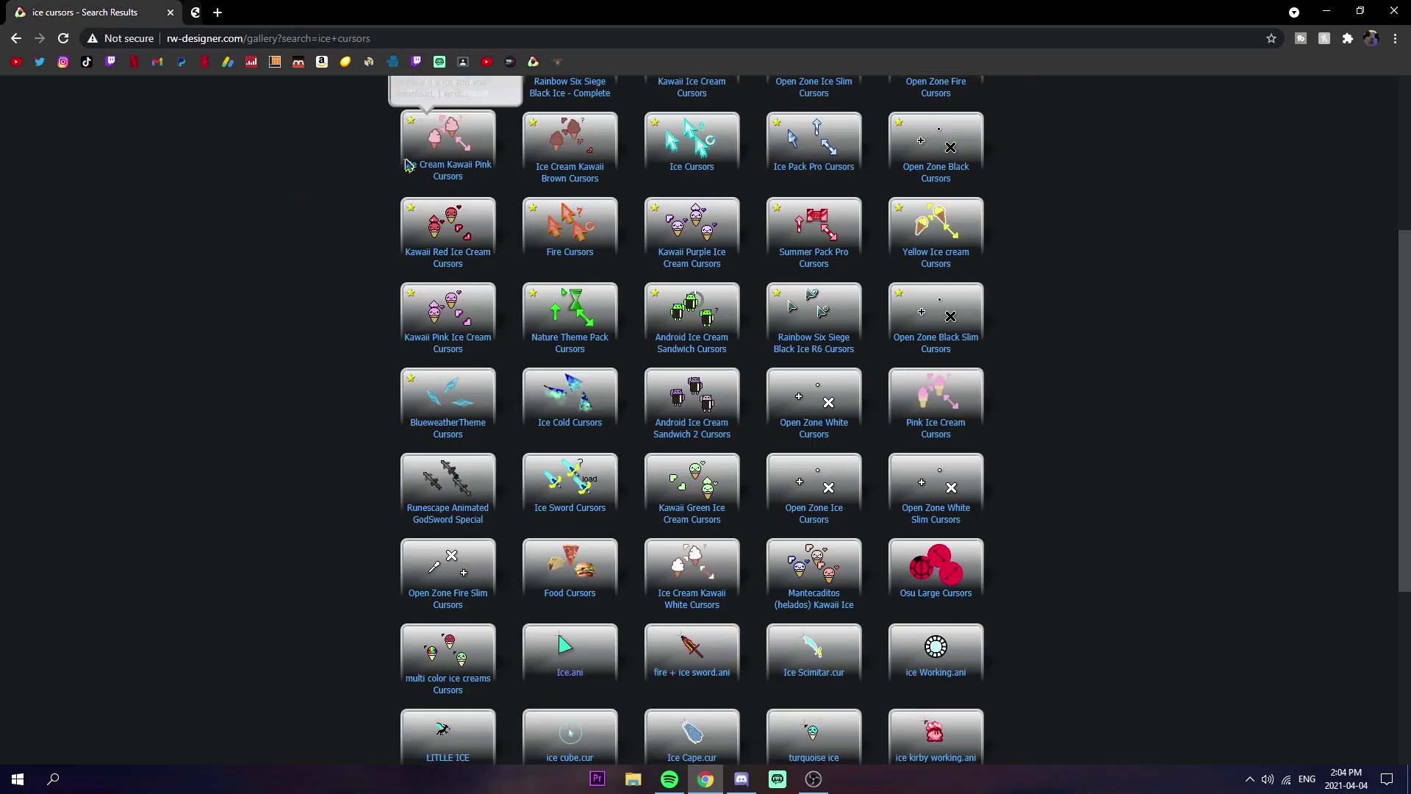
left_click(692, 570)
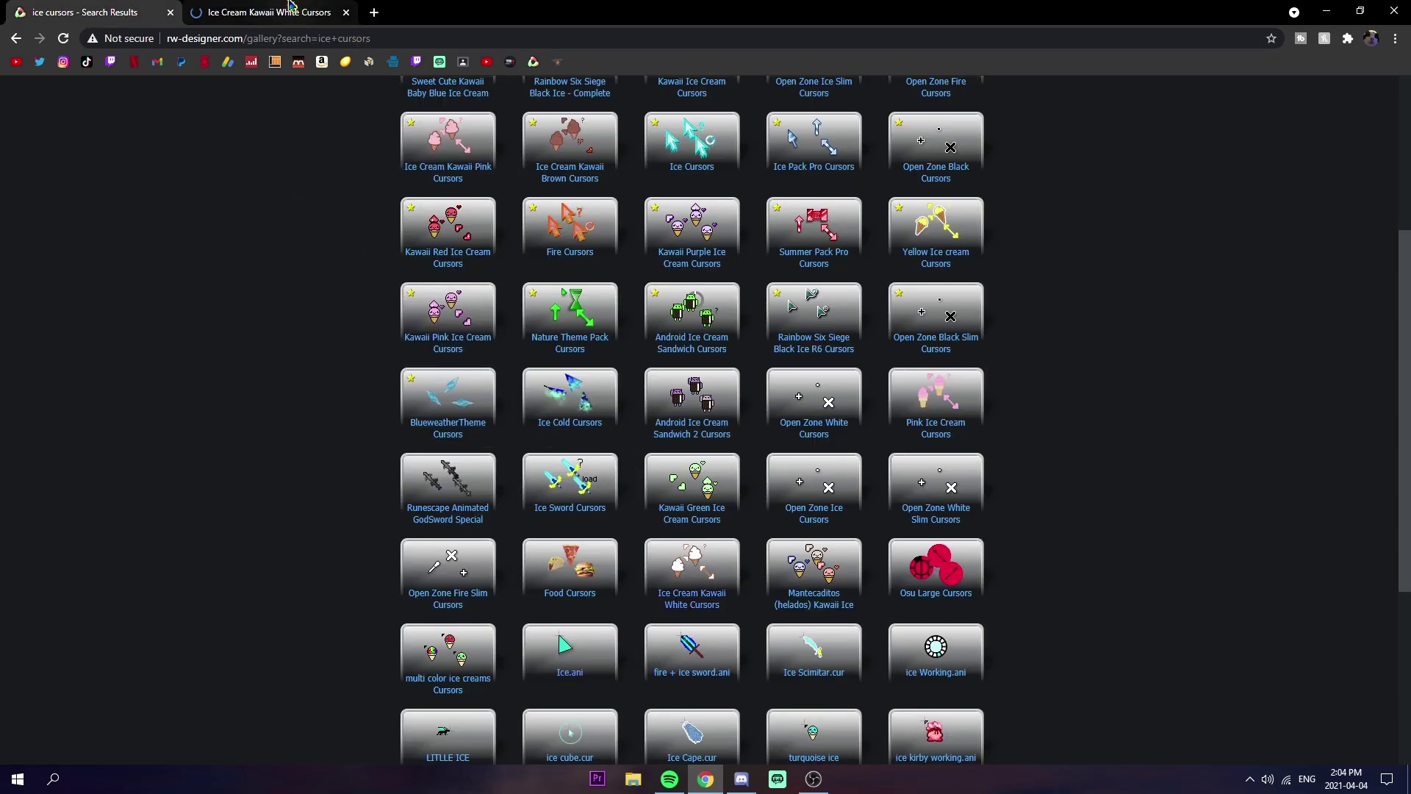
scroll(711, 519, "down", 4)
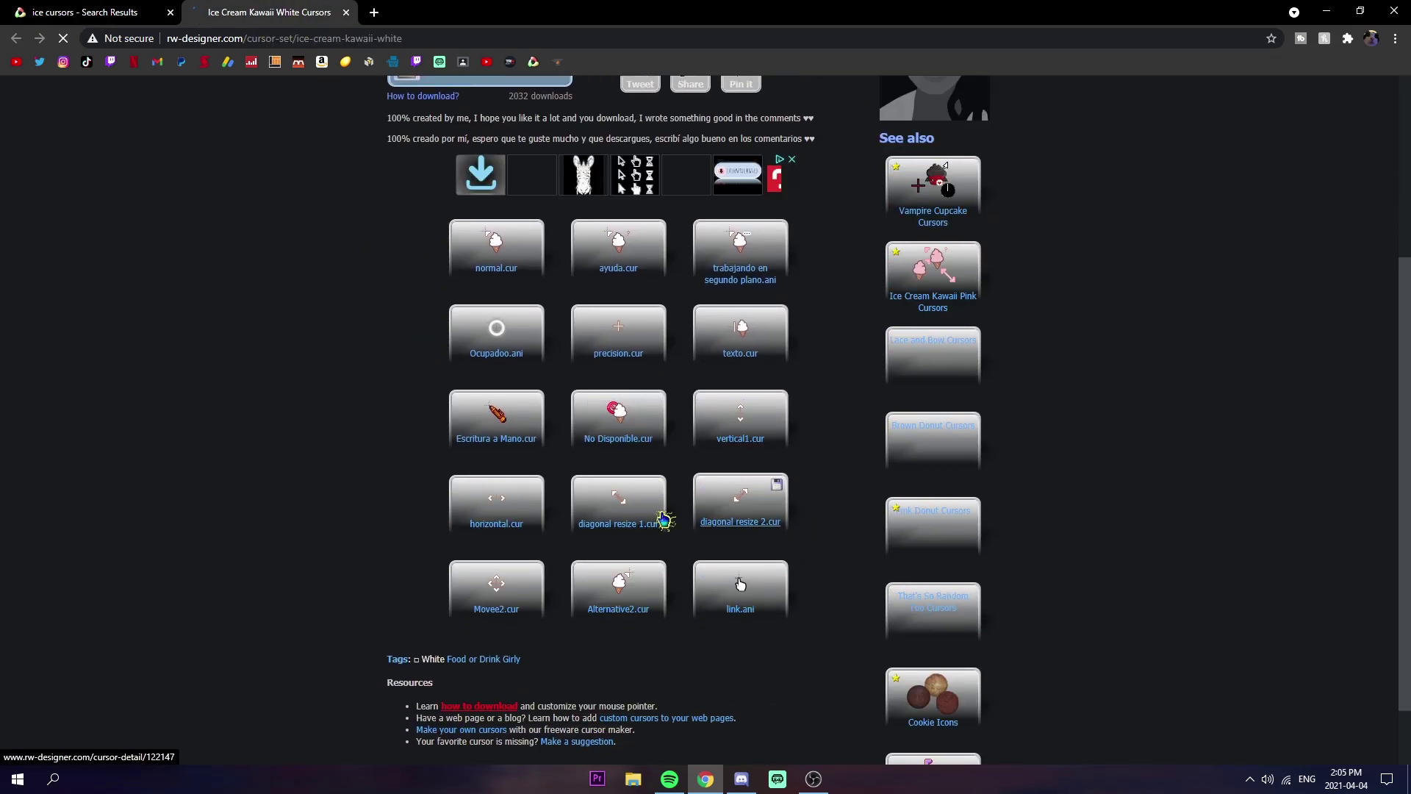
left_click(345, 12)
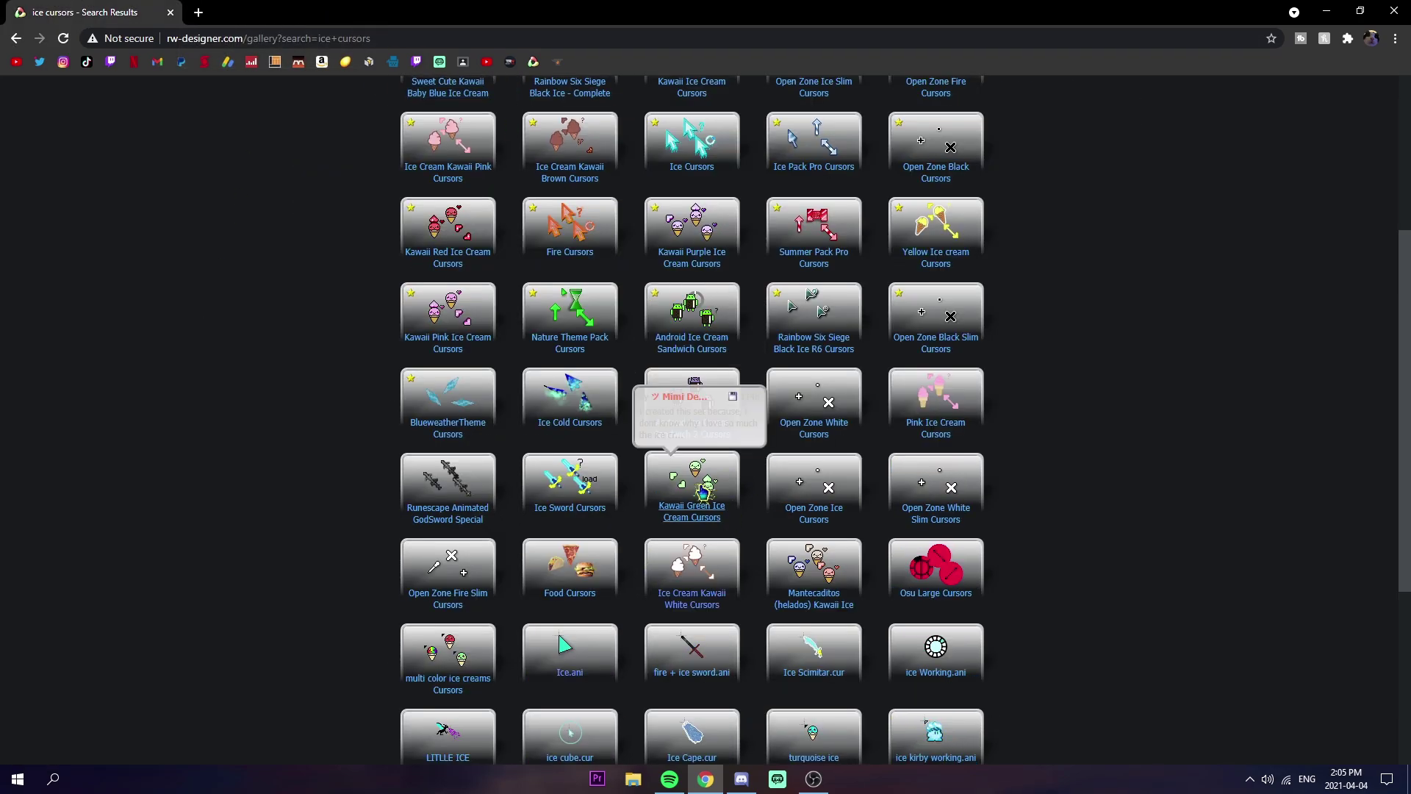
scroll(136, 247, "up", 3)
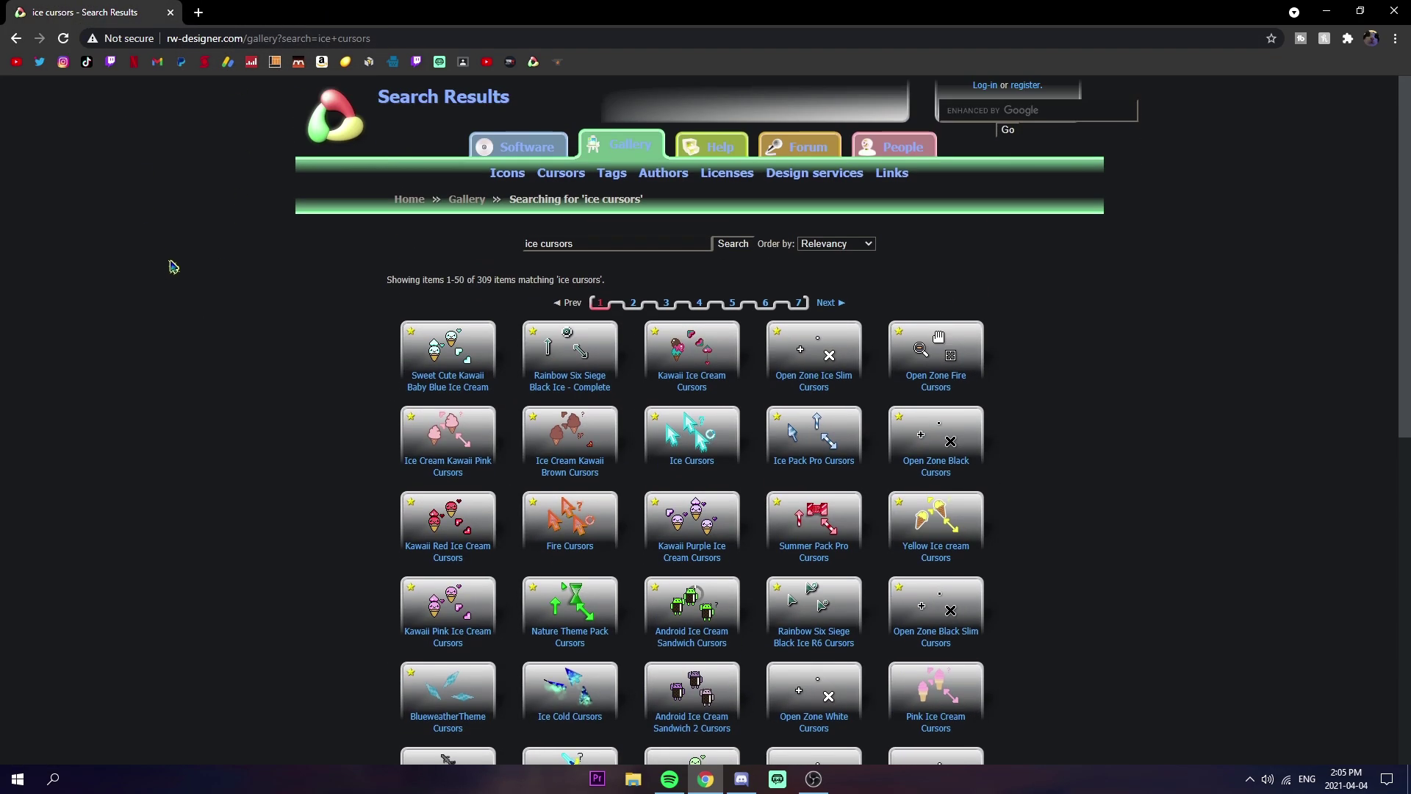
Return to the cursor library home page and open the full list of cursor sets.
left_click(16, 38)
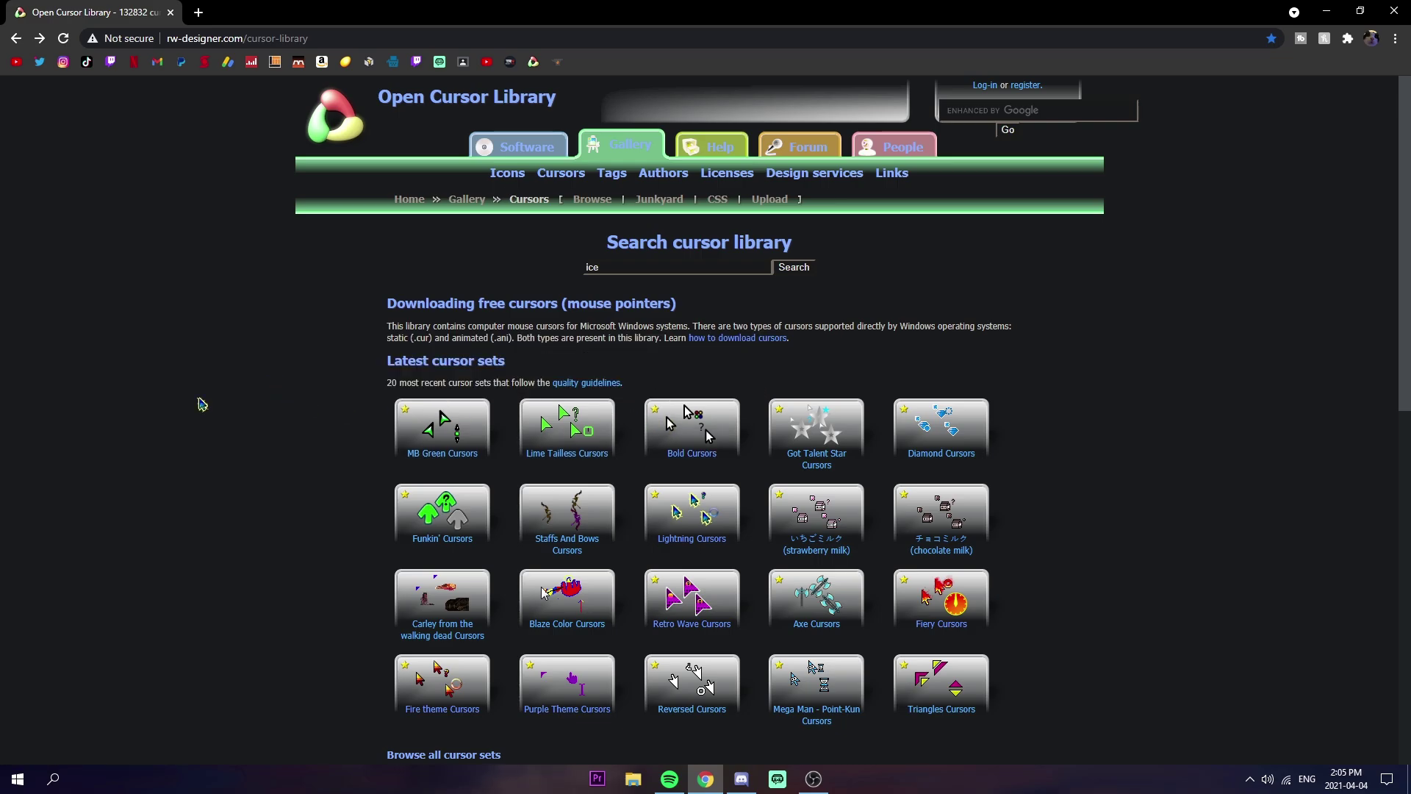
scroll(504, 488, "down", 2)
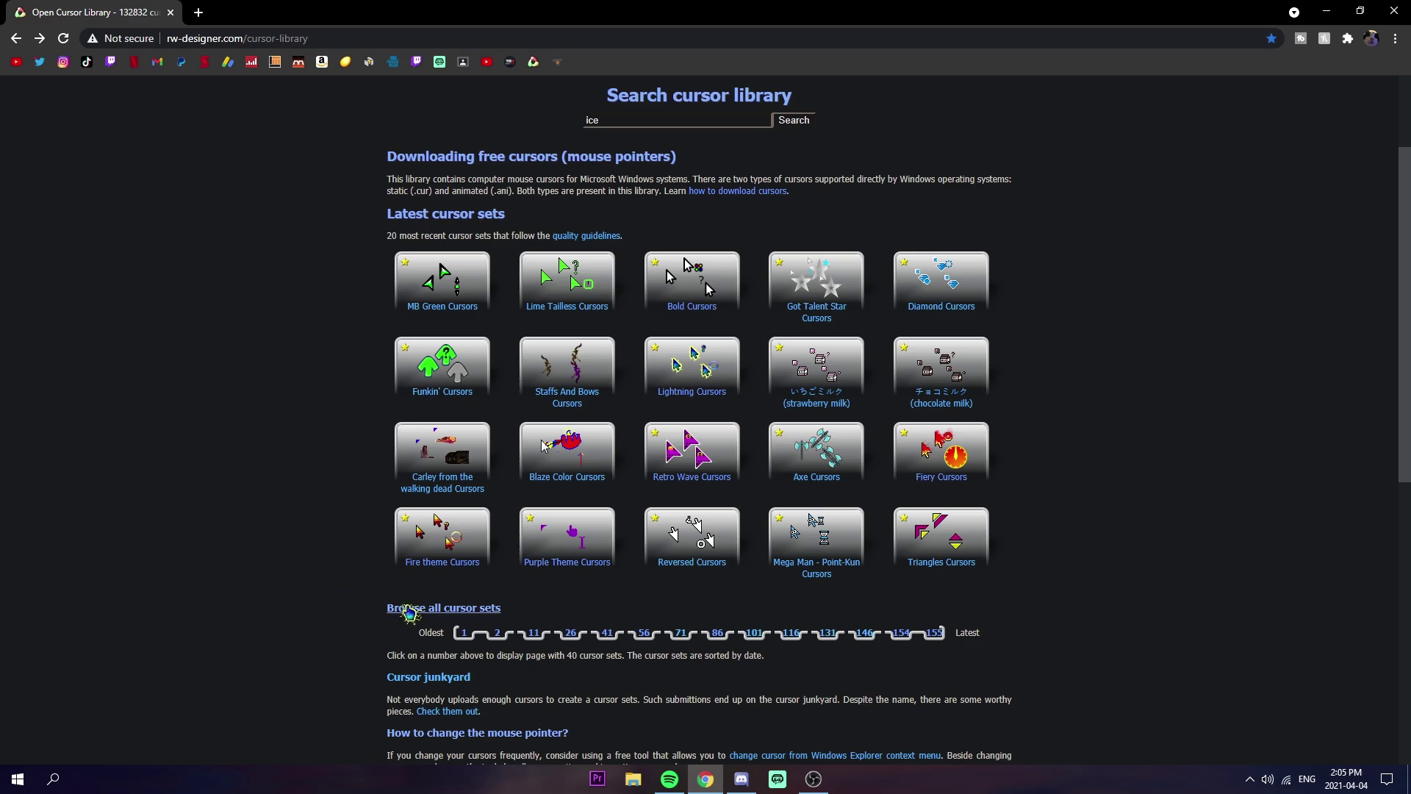
left_click(411, 610)
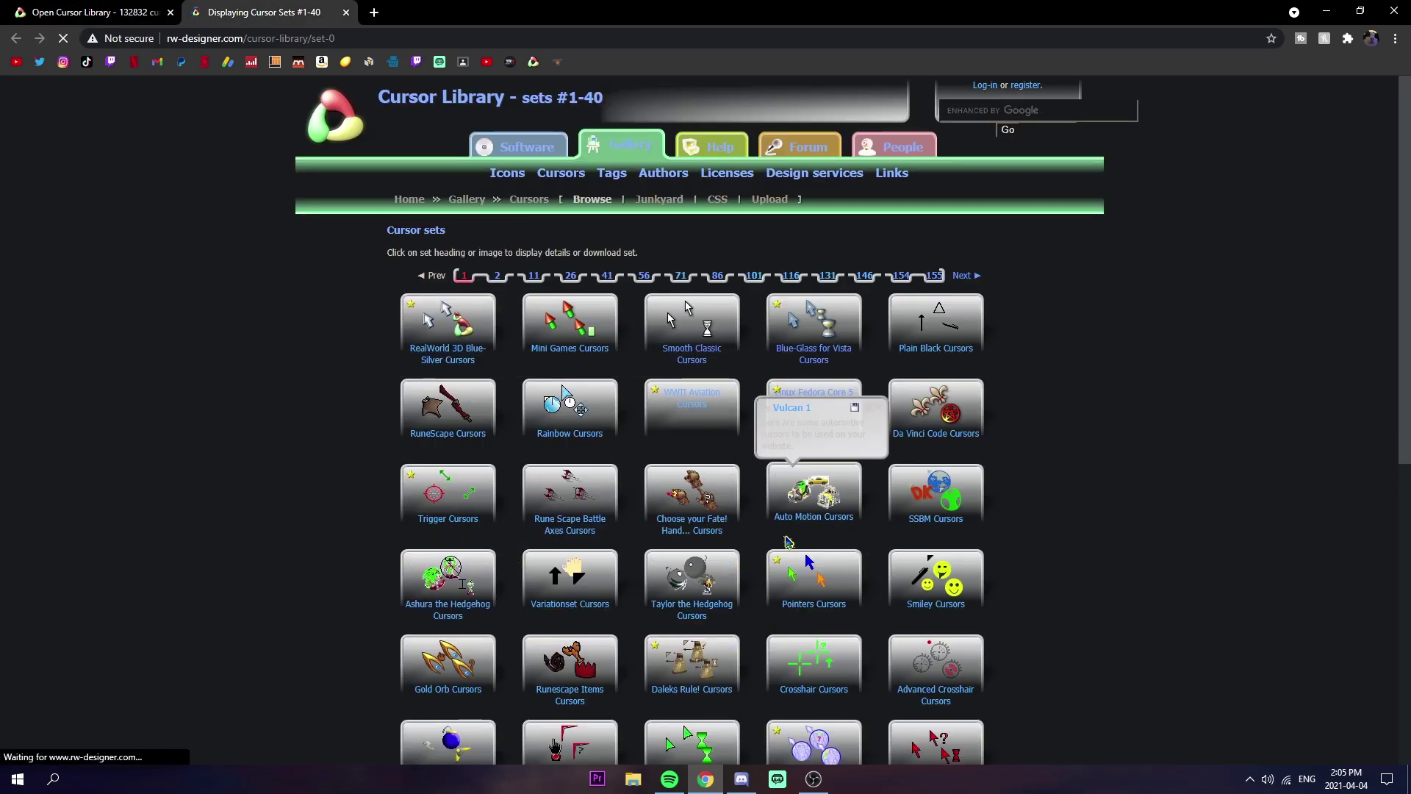
Open RealWorld 3D Blue-Silver Cursors in a new tab and scroll to its cursor files.
mouse_move(430, 433)
scroll(430, 434, "down", 7)
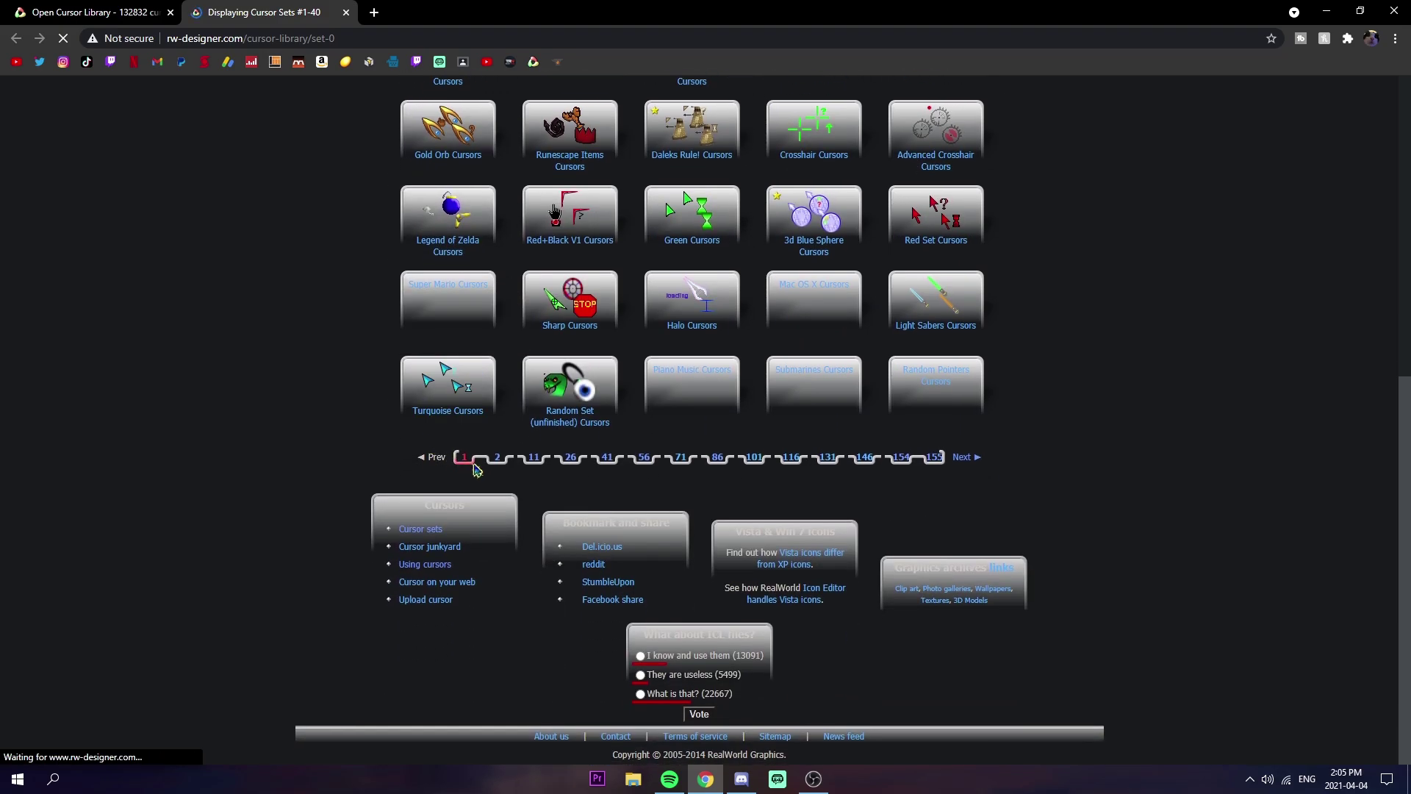
scroll(361, 441, "up", 1)
scroll(361, 441, "up", 5)
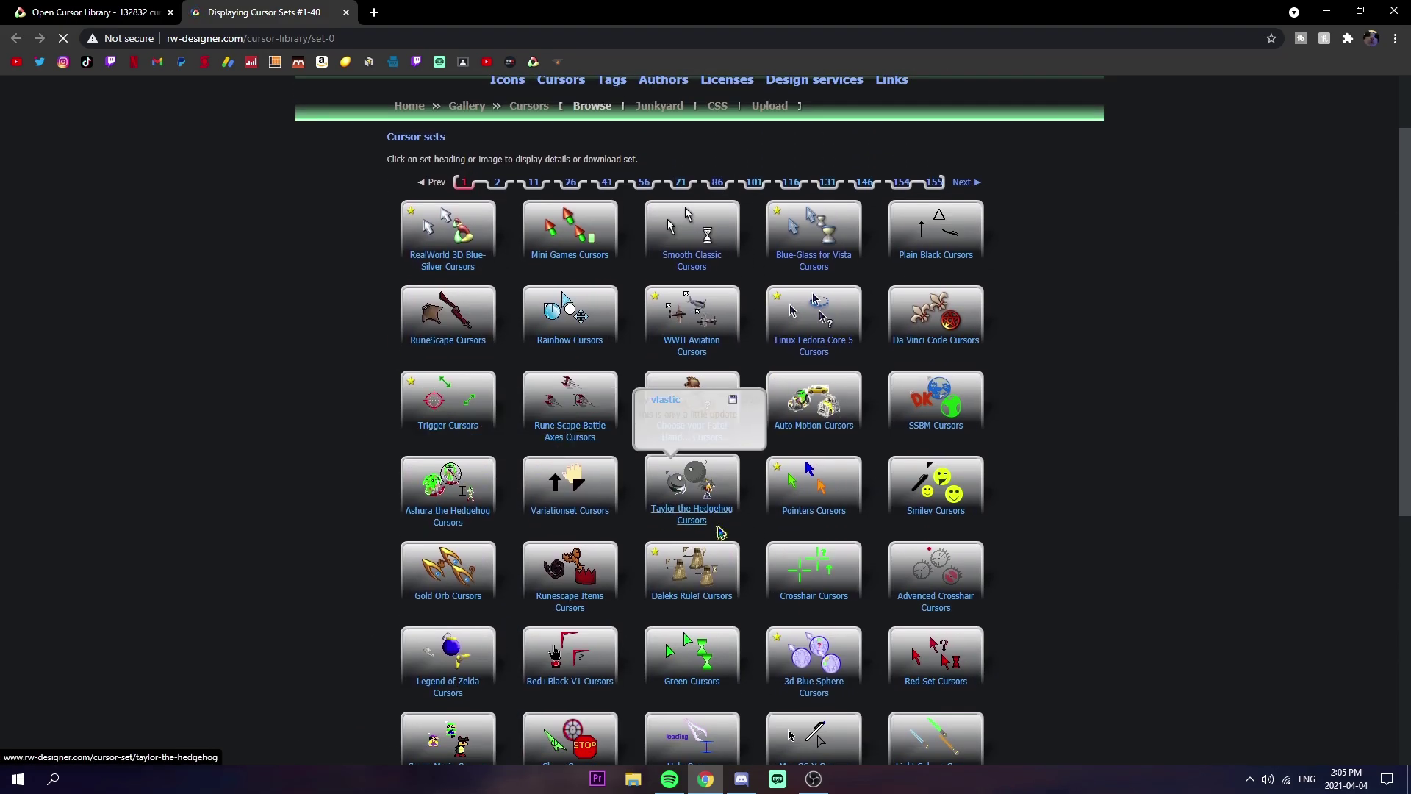
scroll(719, 515, "down", 5)
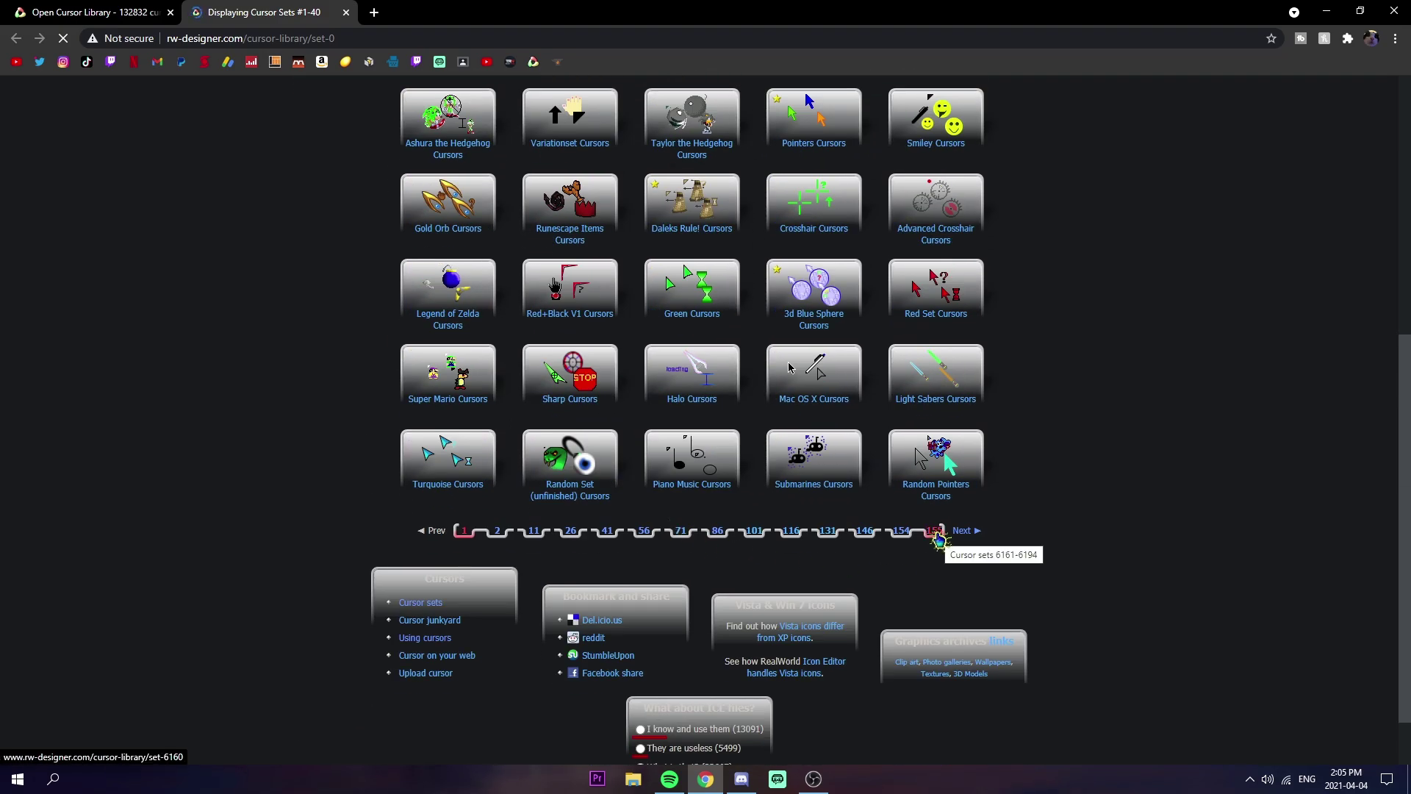
scroll(555, 702, "up", 5)
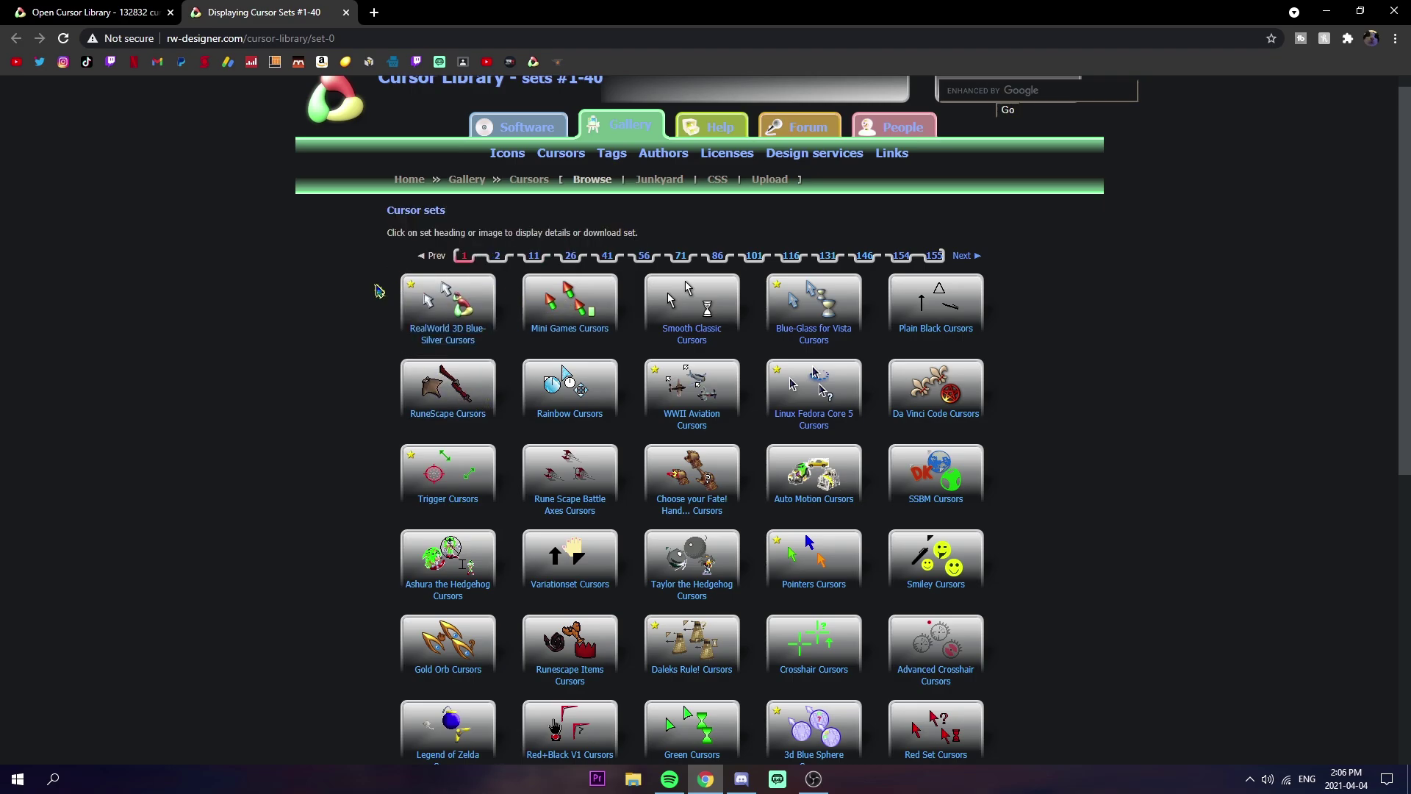
middle_click(441, 316)
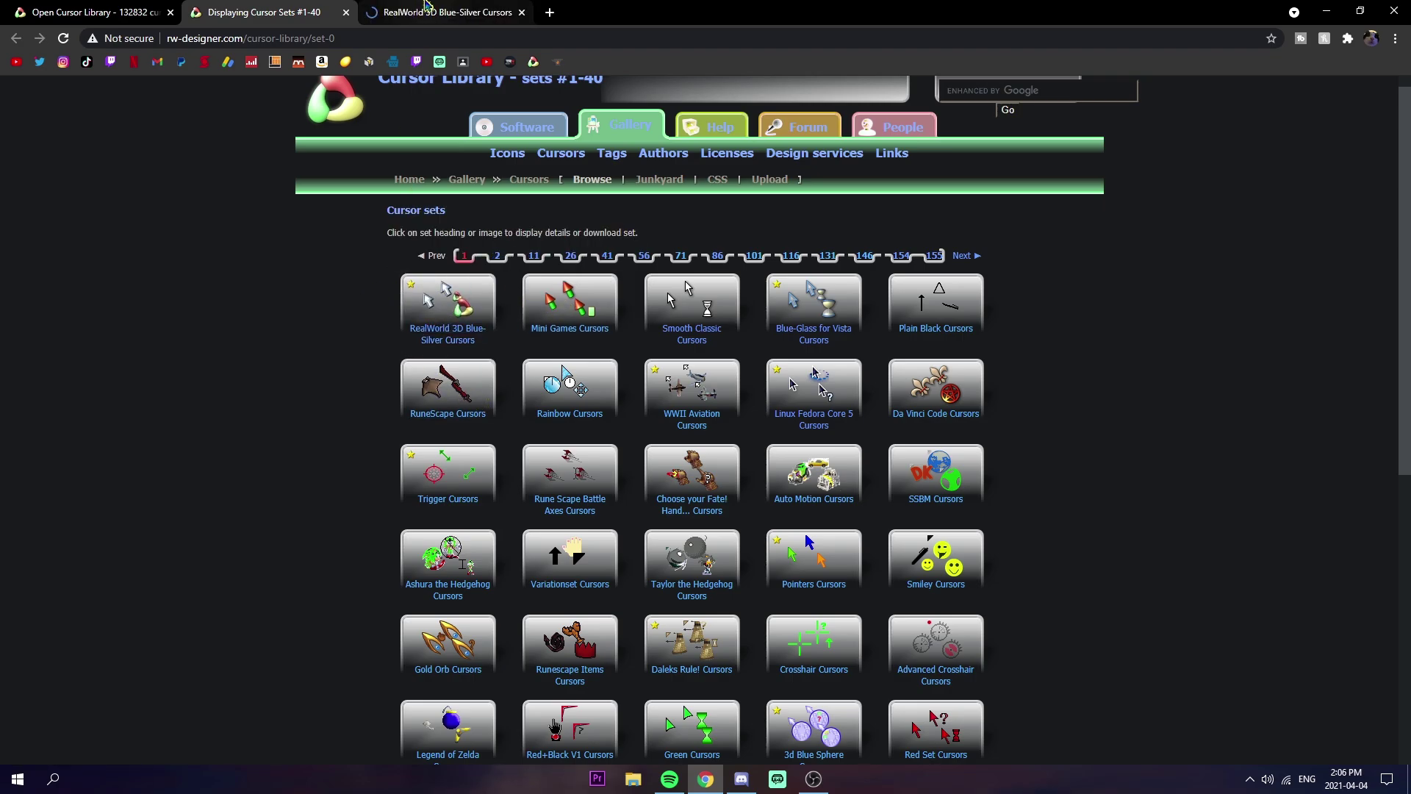
key("ctrl+Tab")
scroll(421, 360, "down", 4)
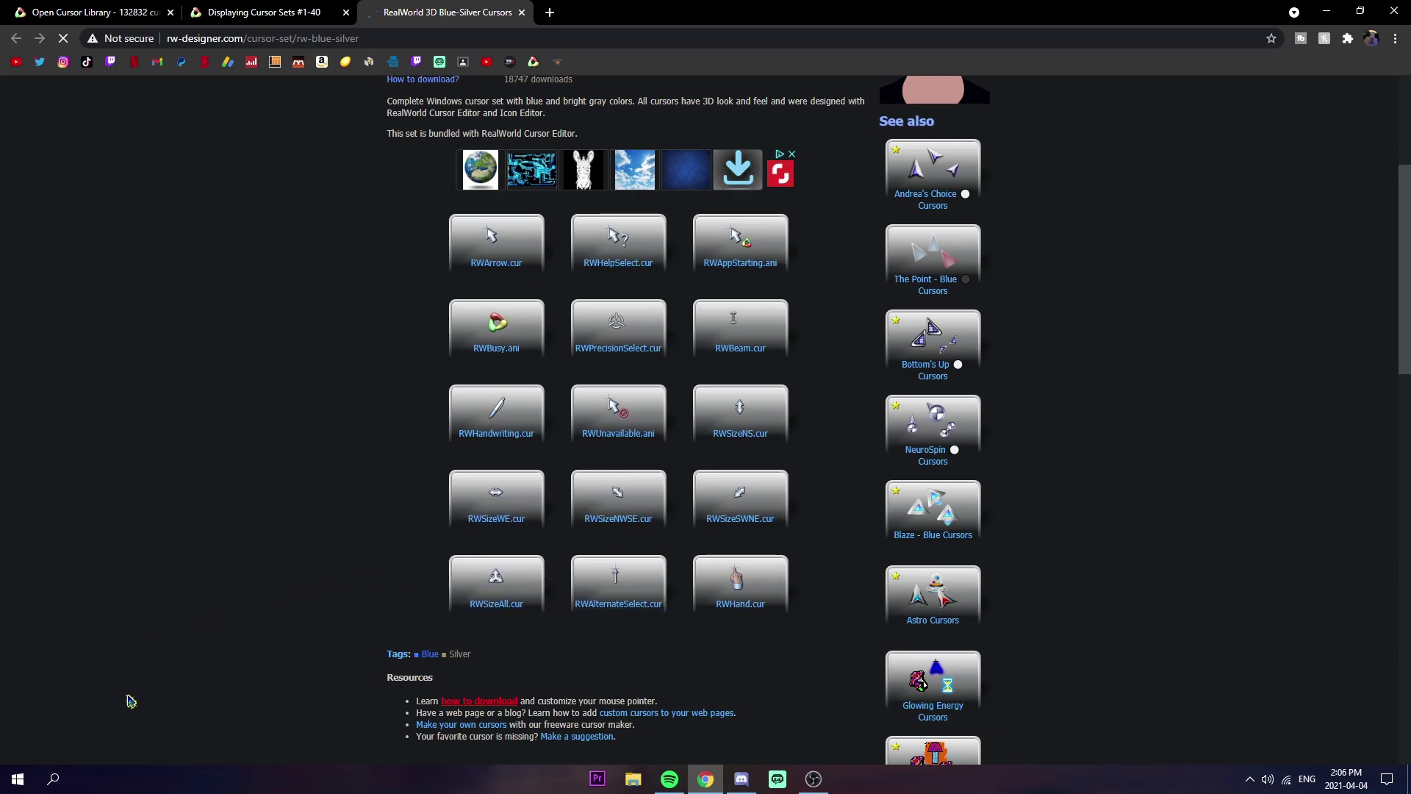
Open Mouse settings through Windows Settings and launch Additional mouse options, centring the dialog.
left_click(17, 779)
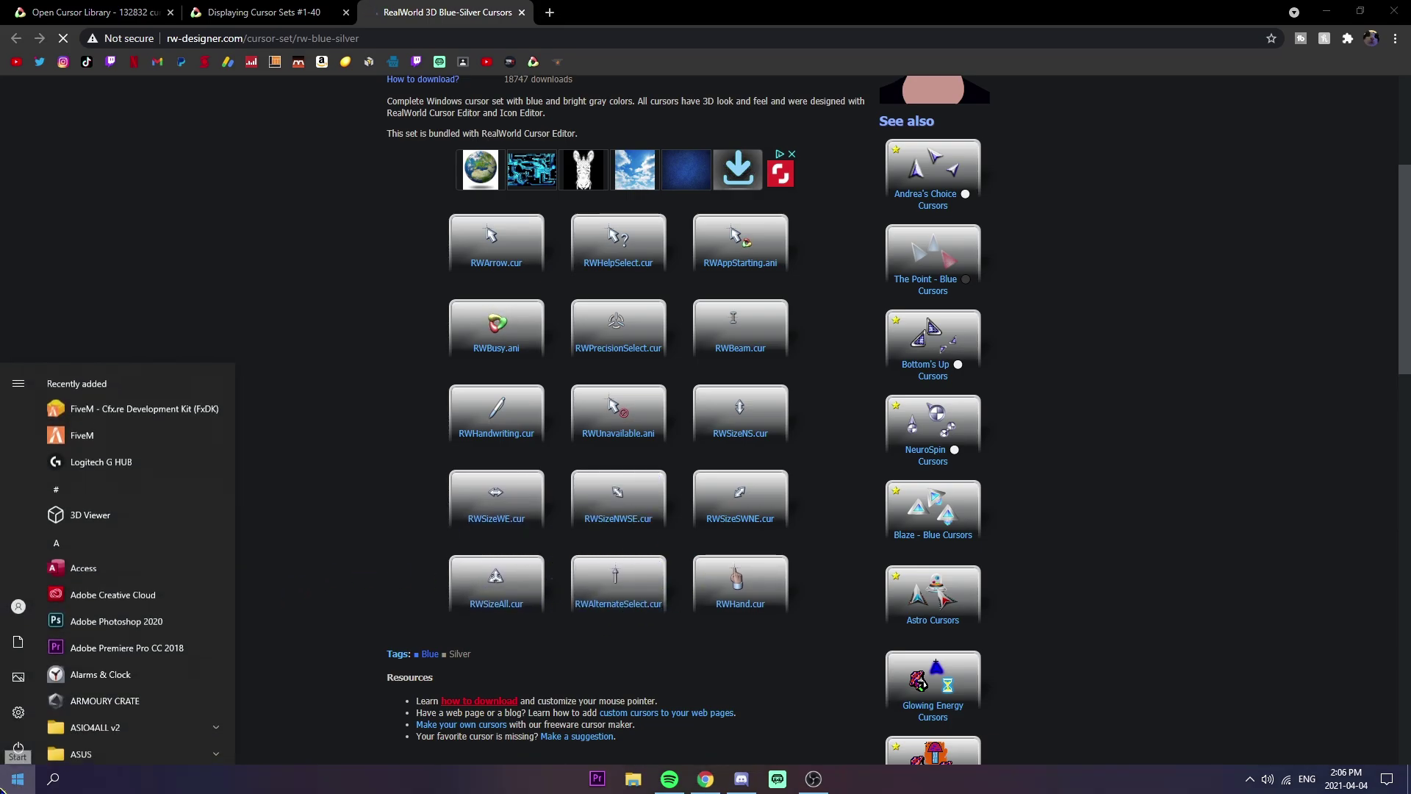
left_click(19, 712)
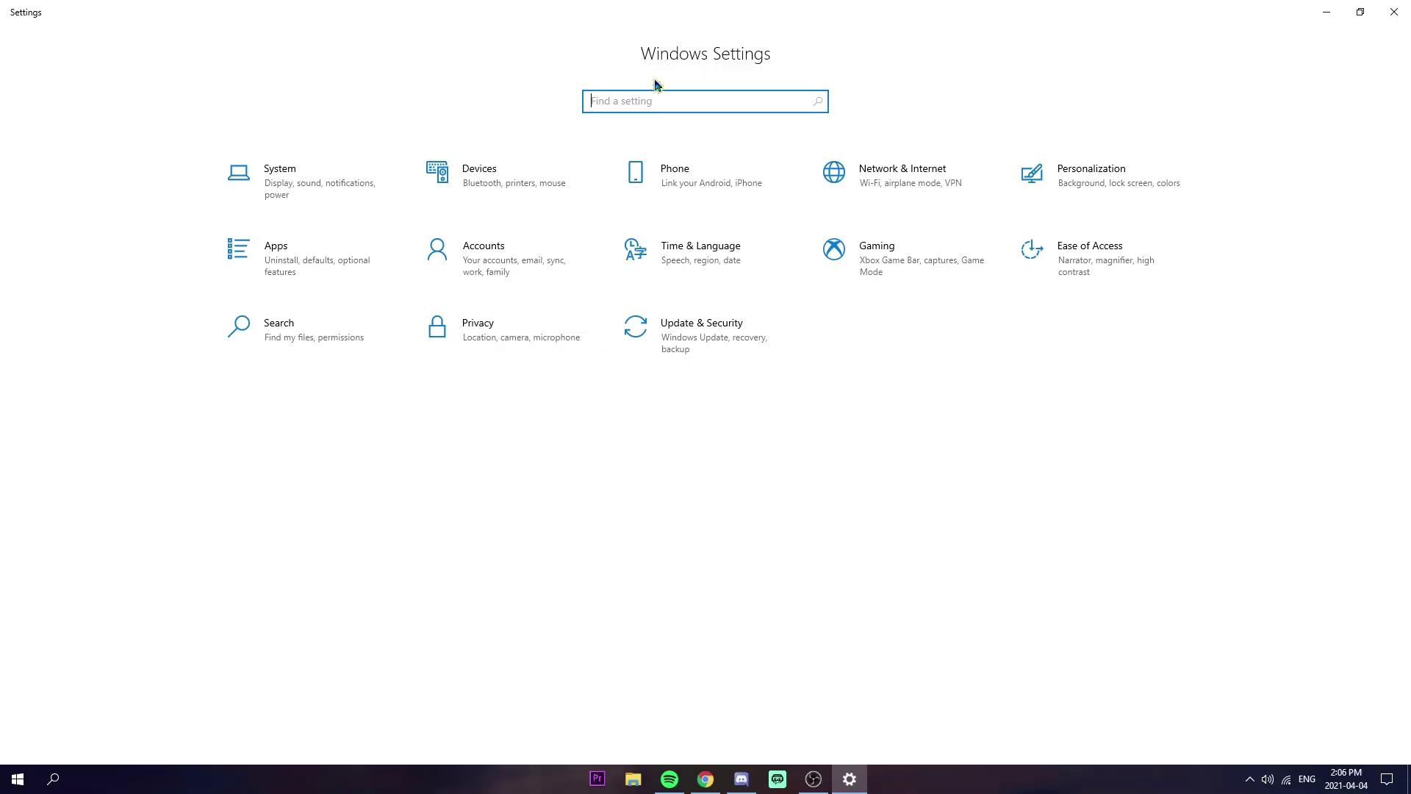
type("mouse se")
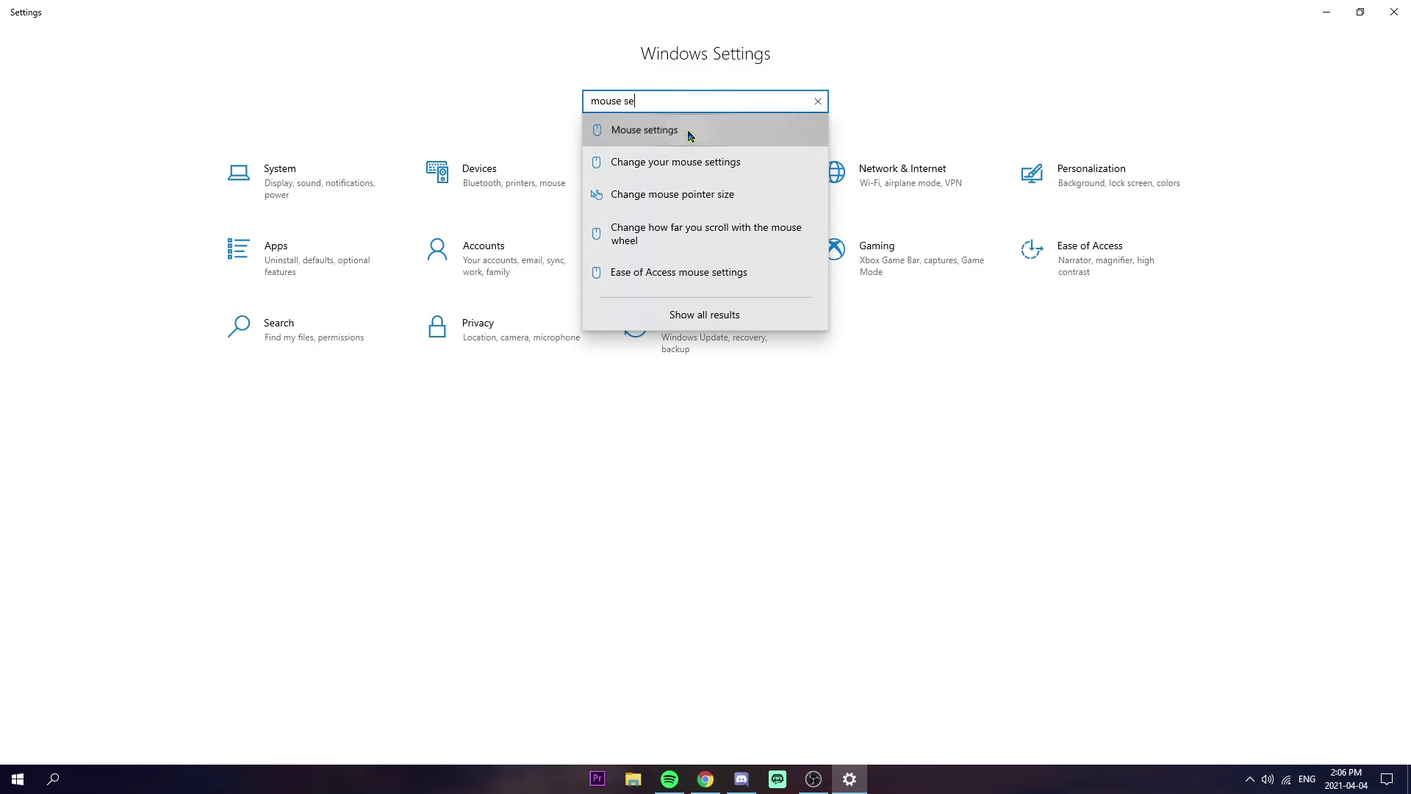
left_click(690, 136)
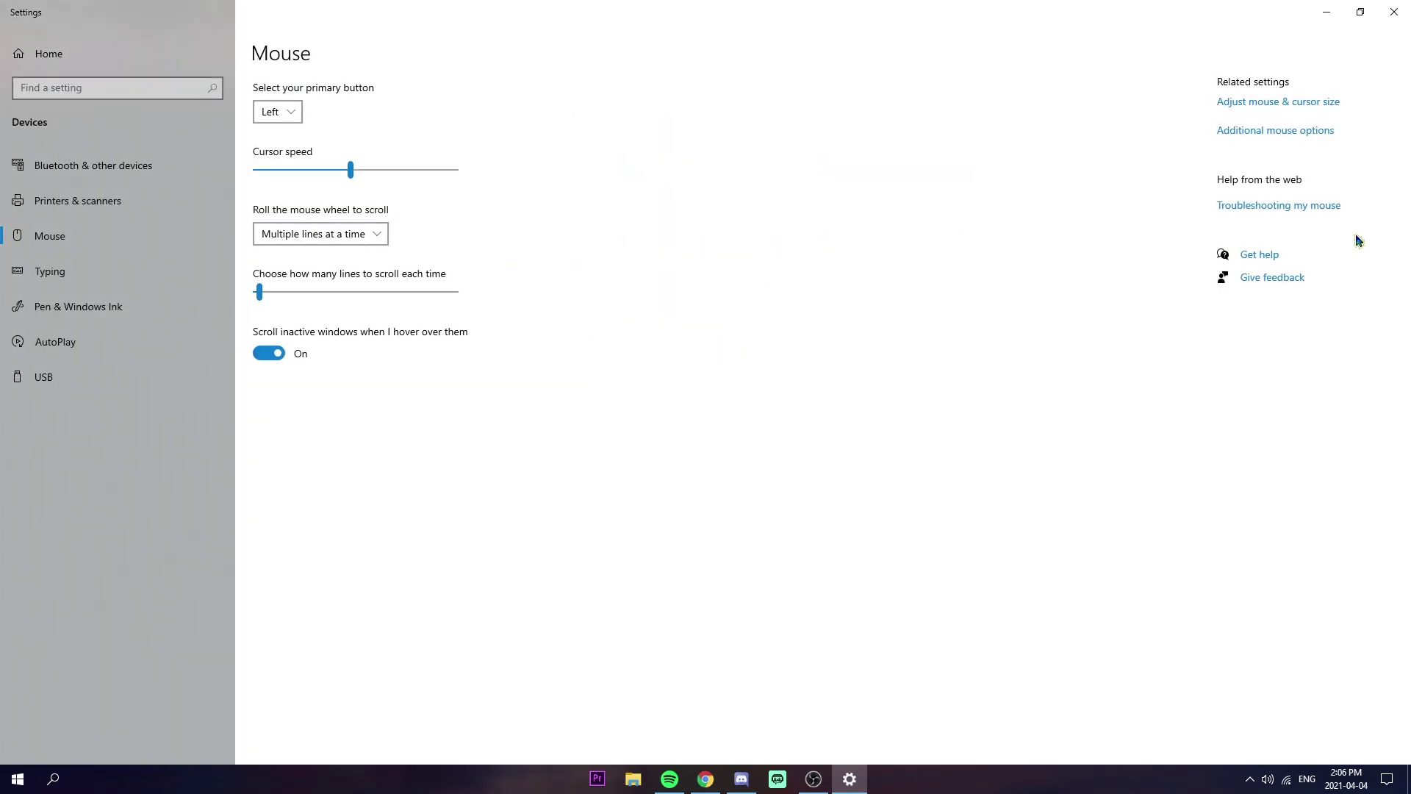
left_click(1295, 134)
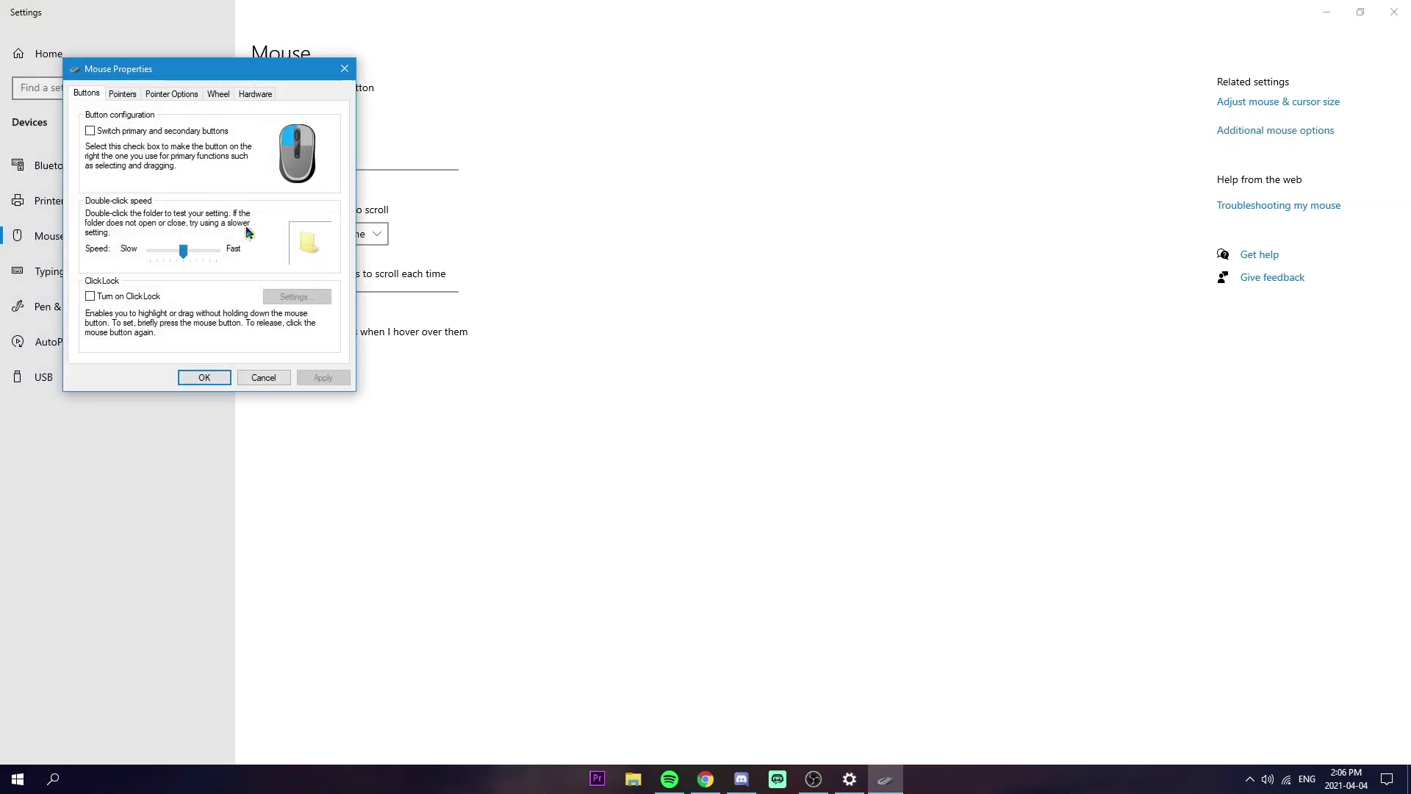
left_click_drag(236, 71, 767, 126)
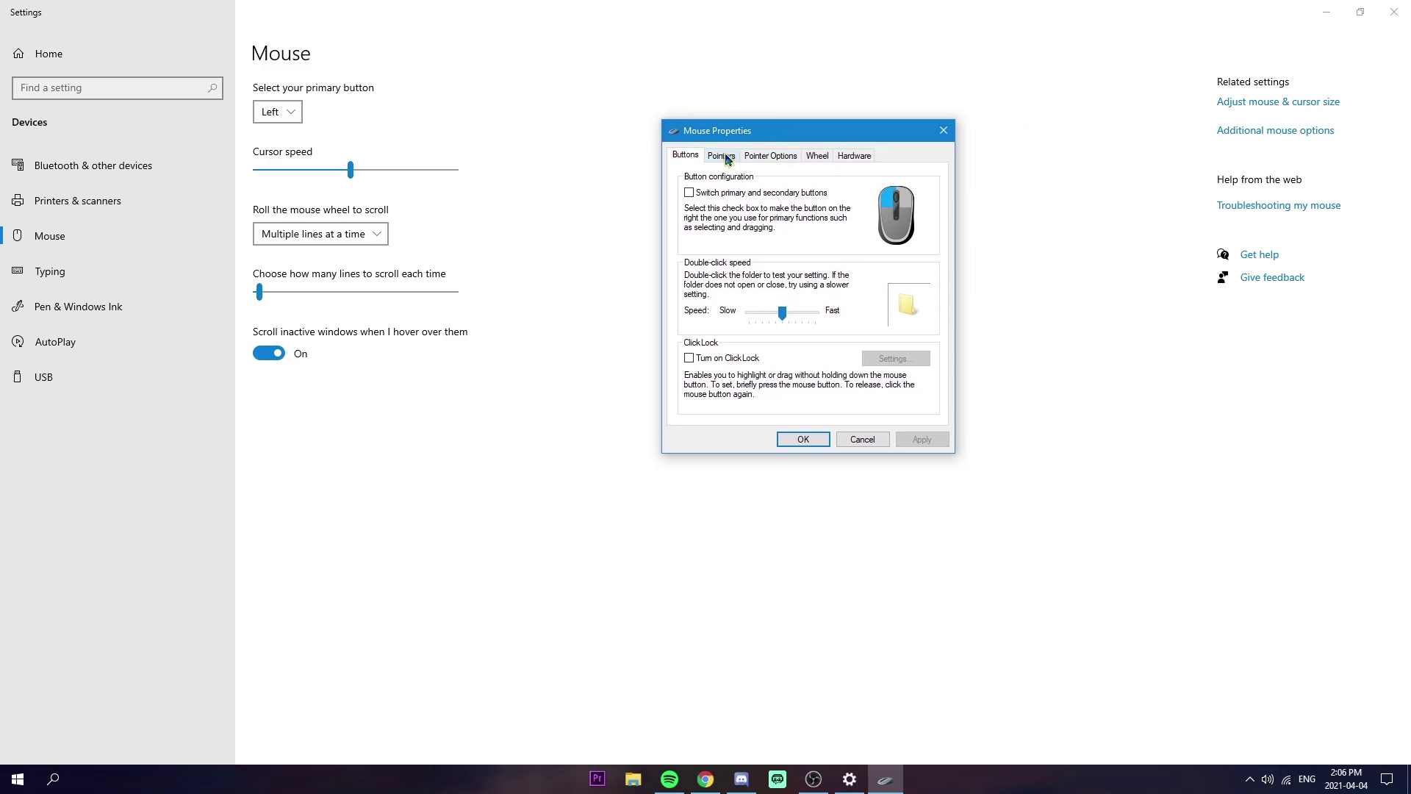
Review the Pointers tab's Customize list, then return to the Blue-Silver set in Chrome.
left_click(731, 159)
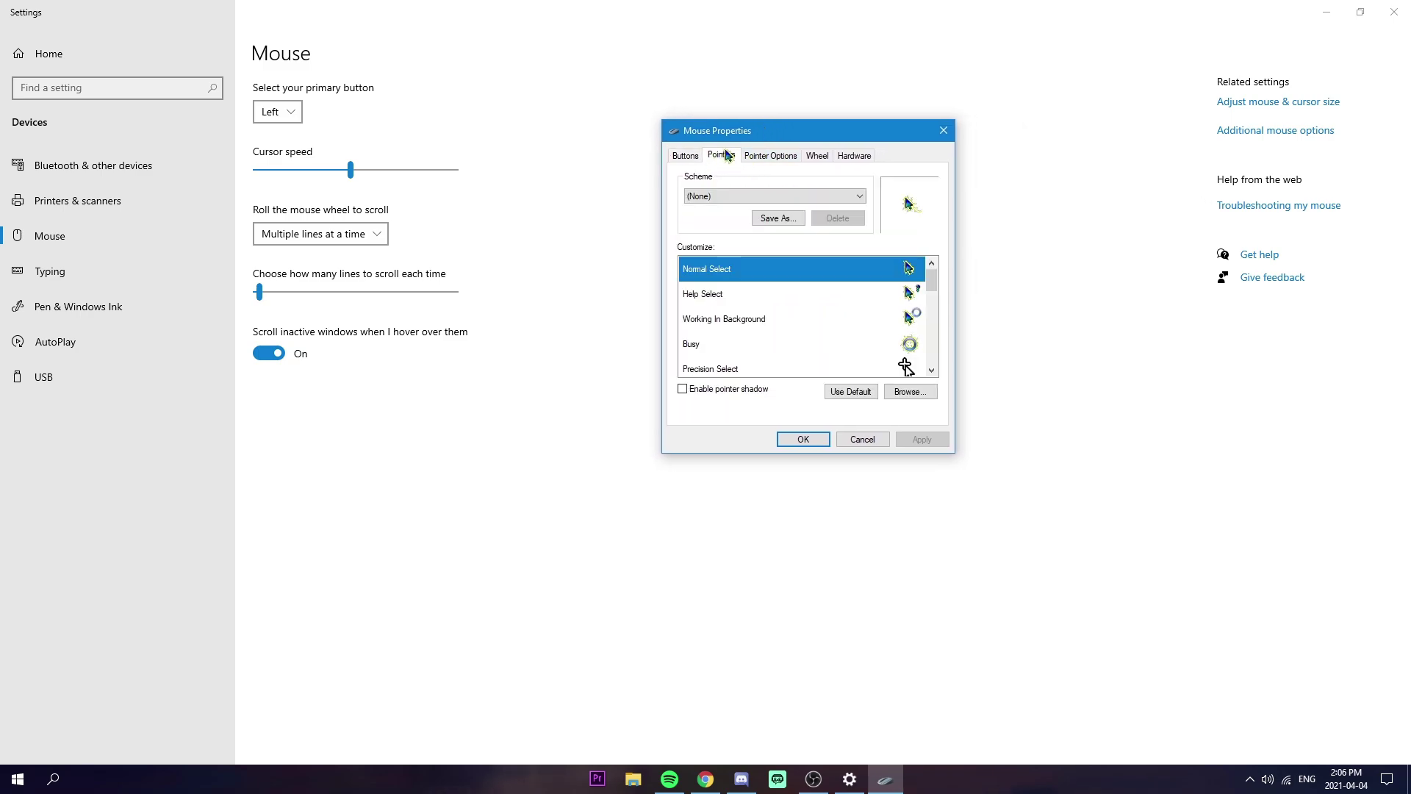
scroll(797, 329, "down", 4)
scroll(796, 331, "up", 4)
scroll(771, 303, "down", 4)
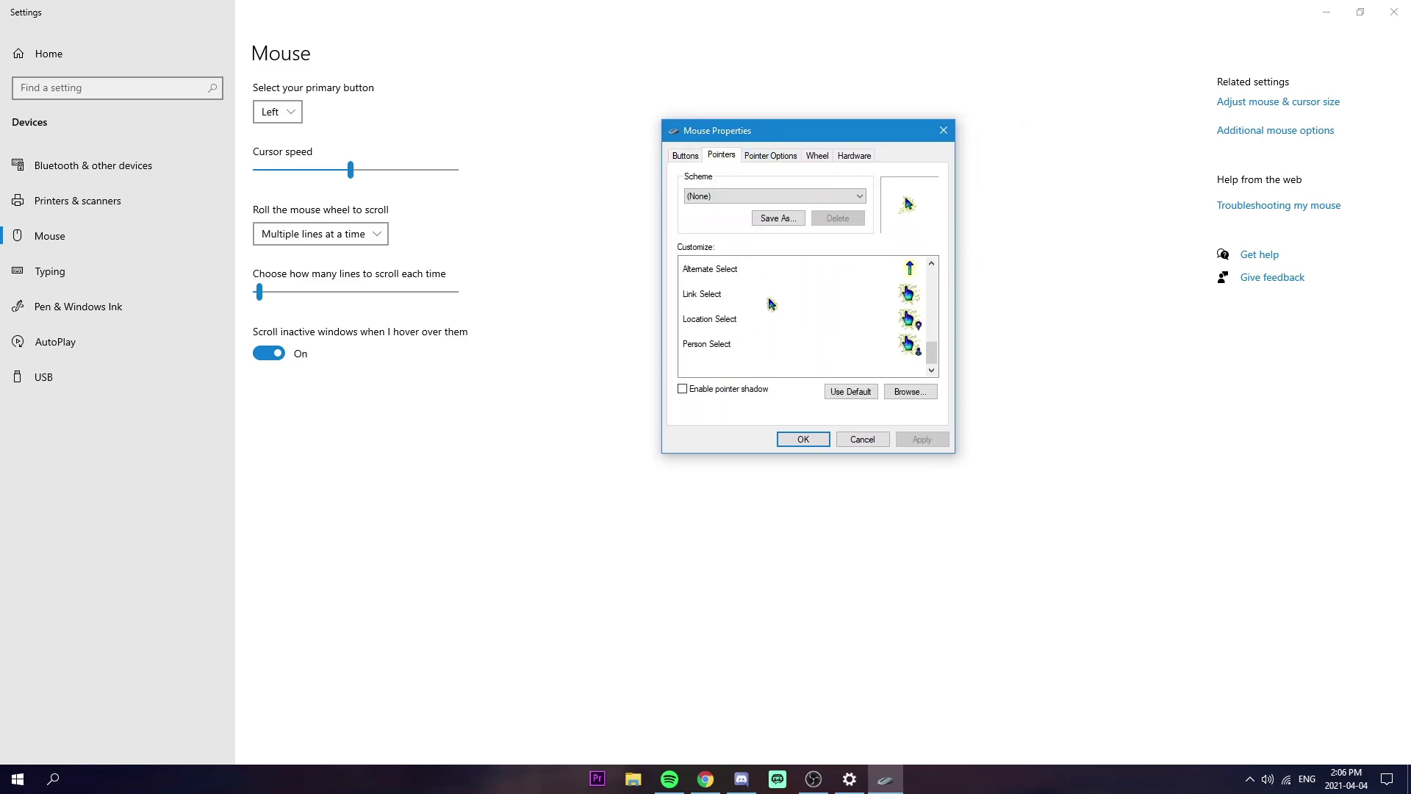
scroll(782, 302, "up", 4)
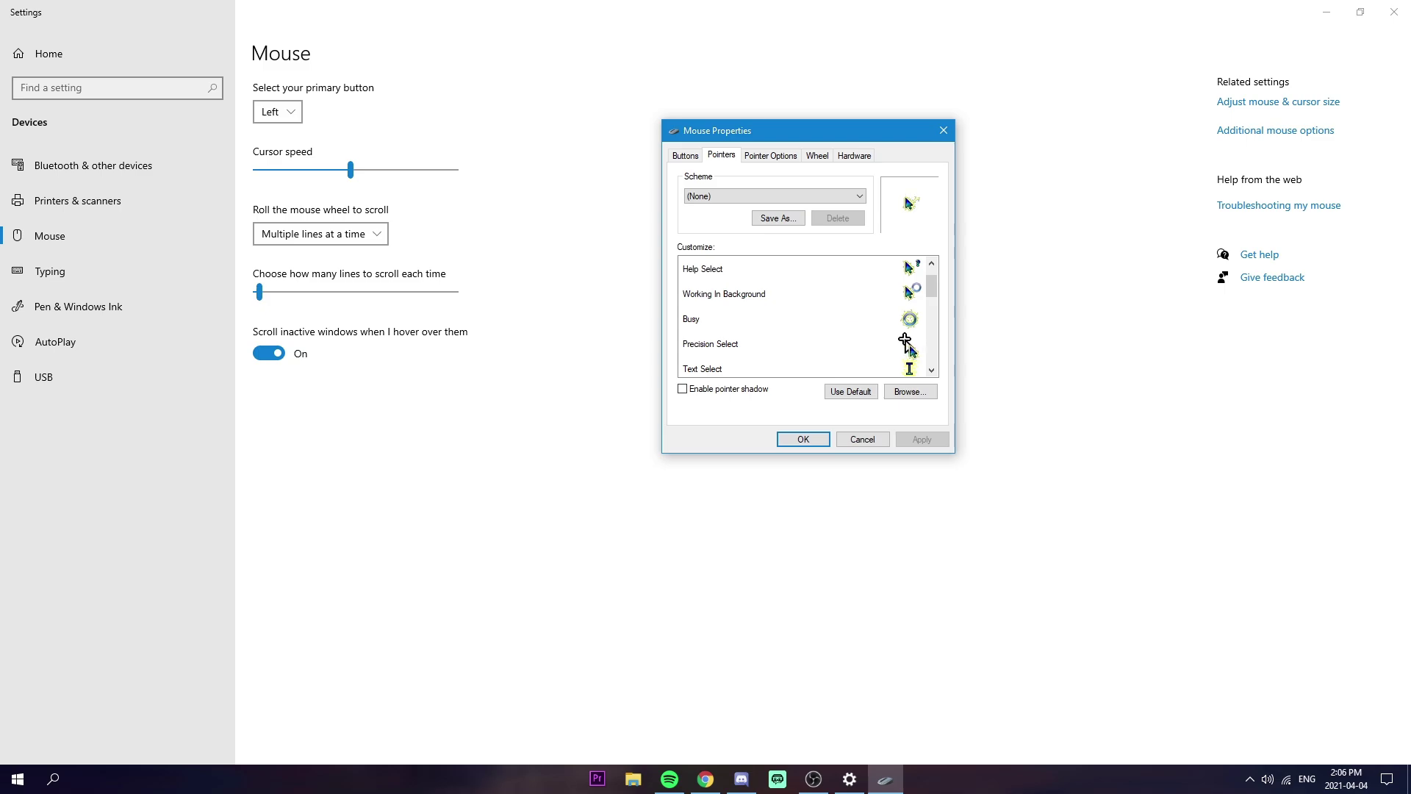
scroll(875, 331, "up", 1)
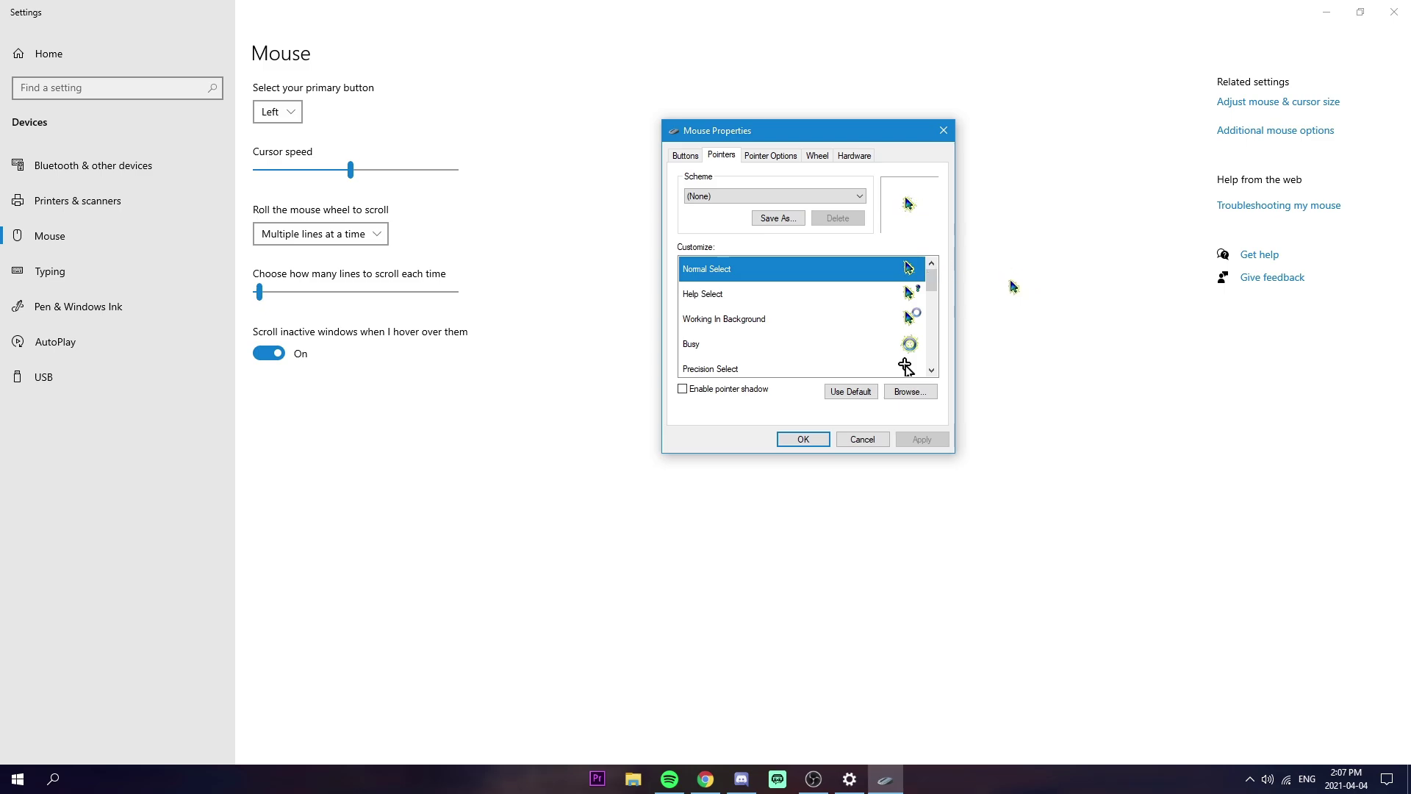
mouse_move(706, 779)
left_click(816, 706)
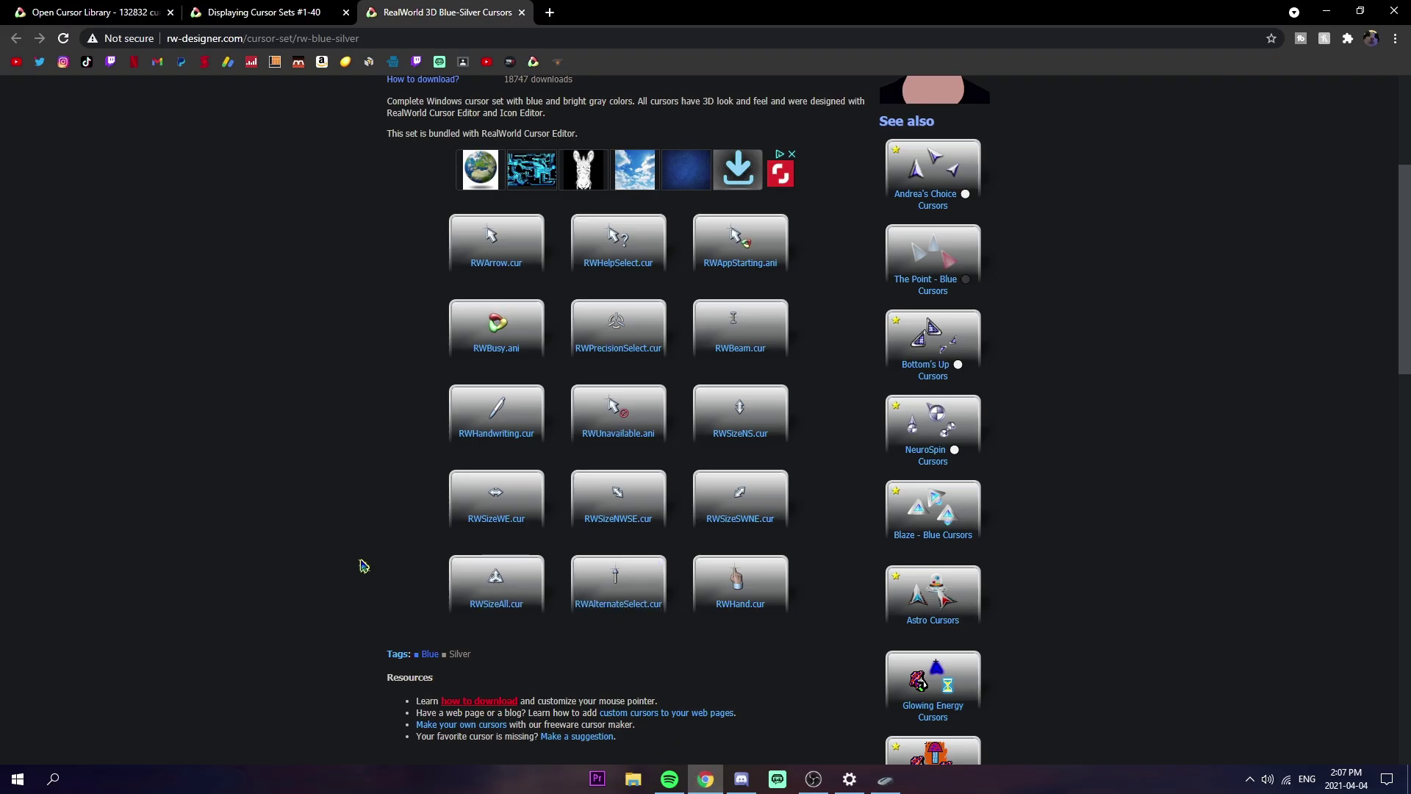
Download RWArrow.cur past the advertisement and show it in the Downloads folder.
left_click(500, 234)
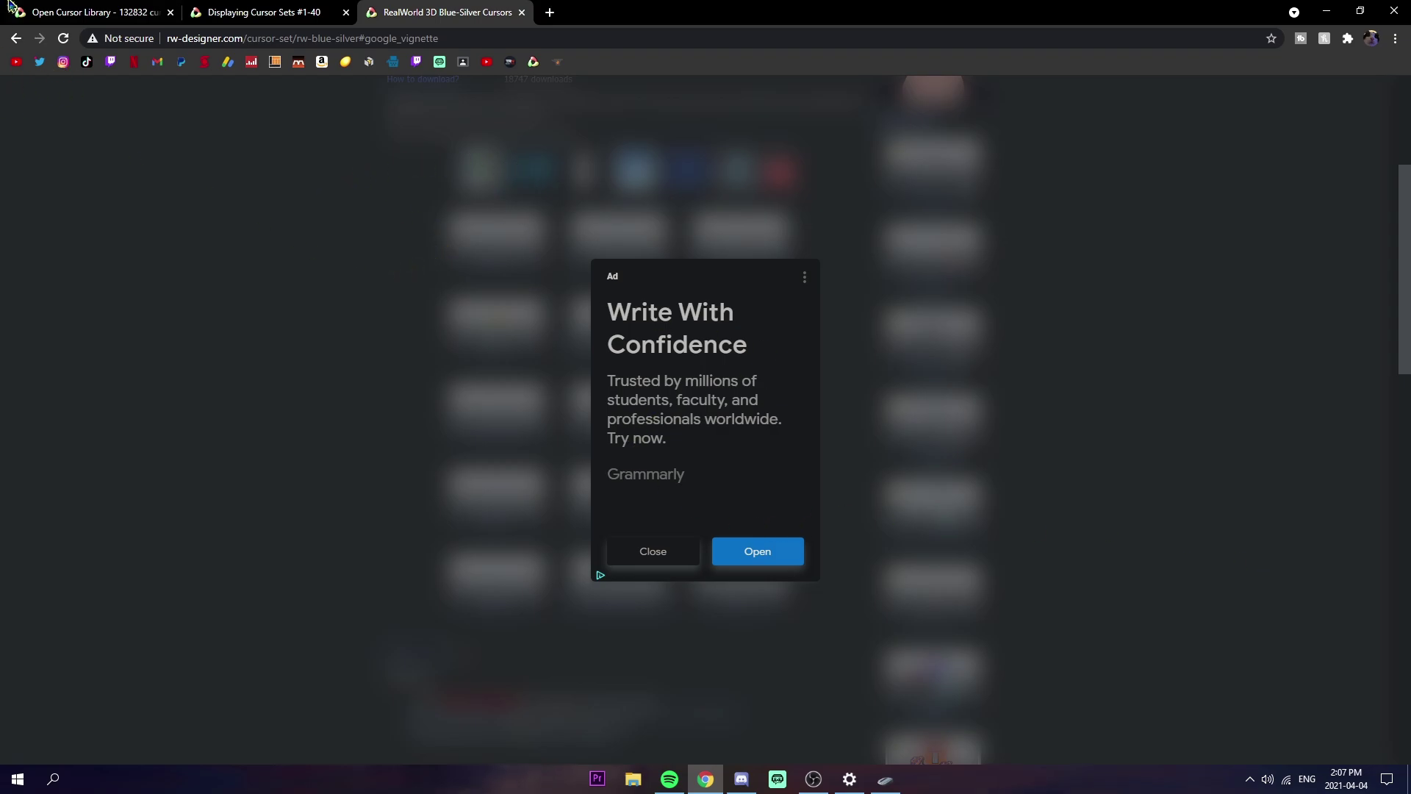
left_click(16, 38)
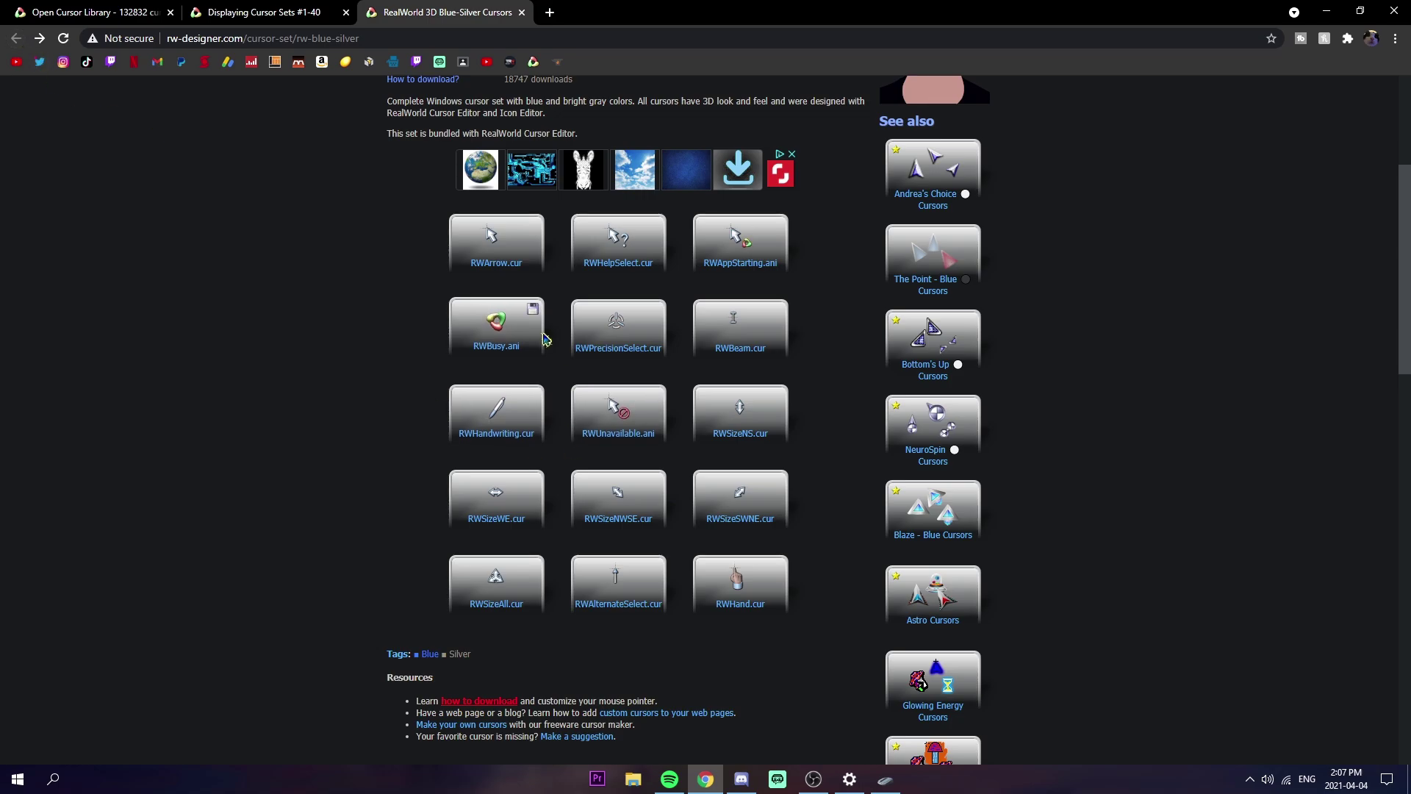
left_click(499, 234)
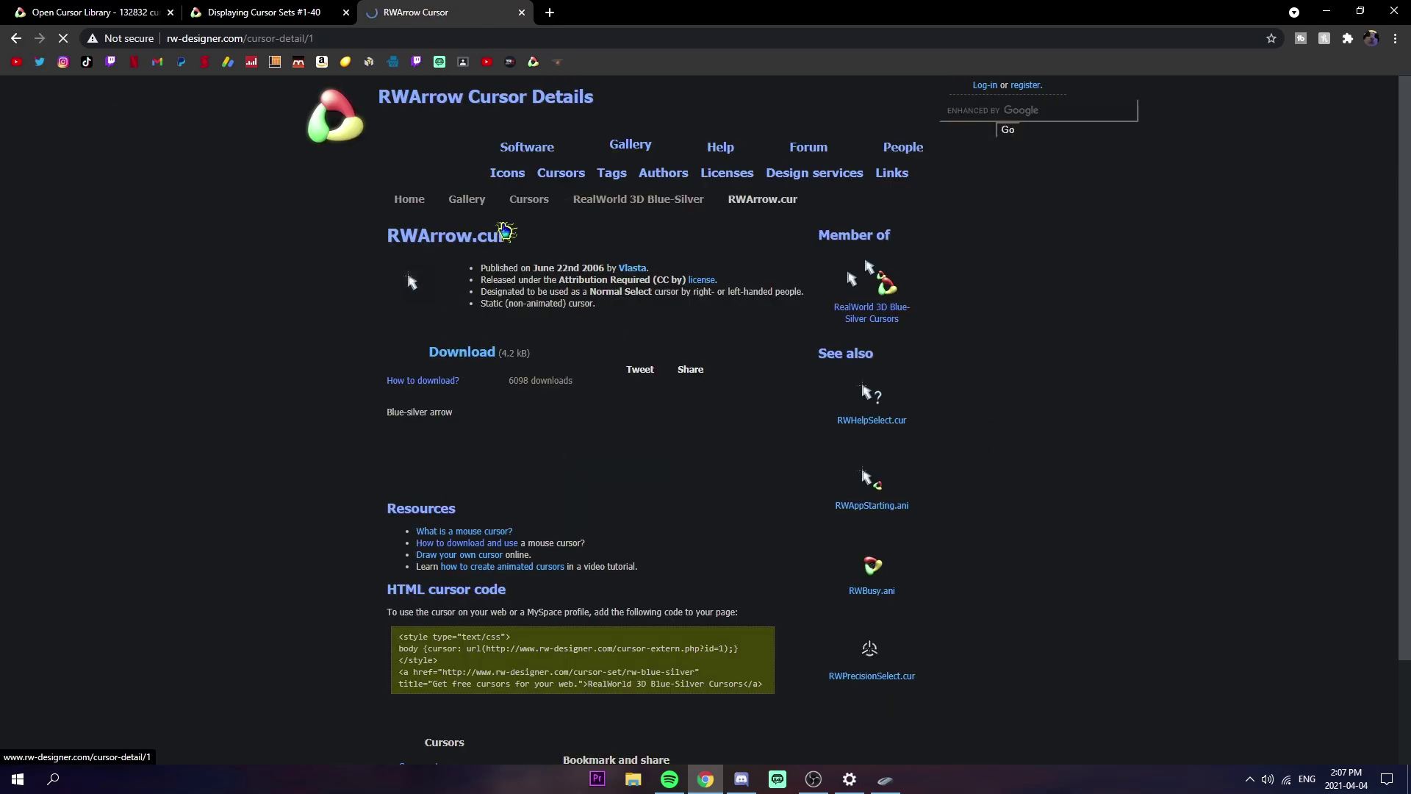
left_click(485, 361)
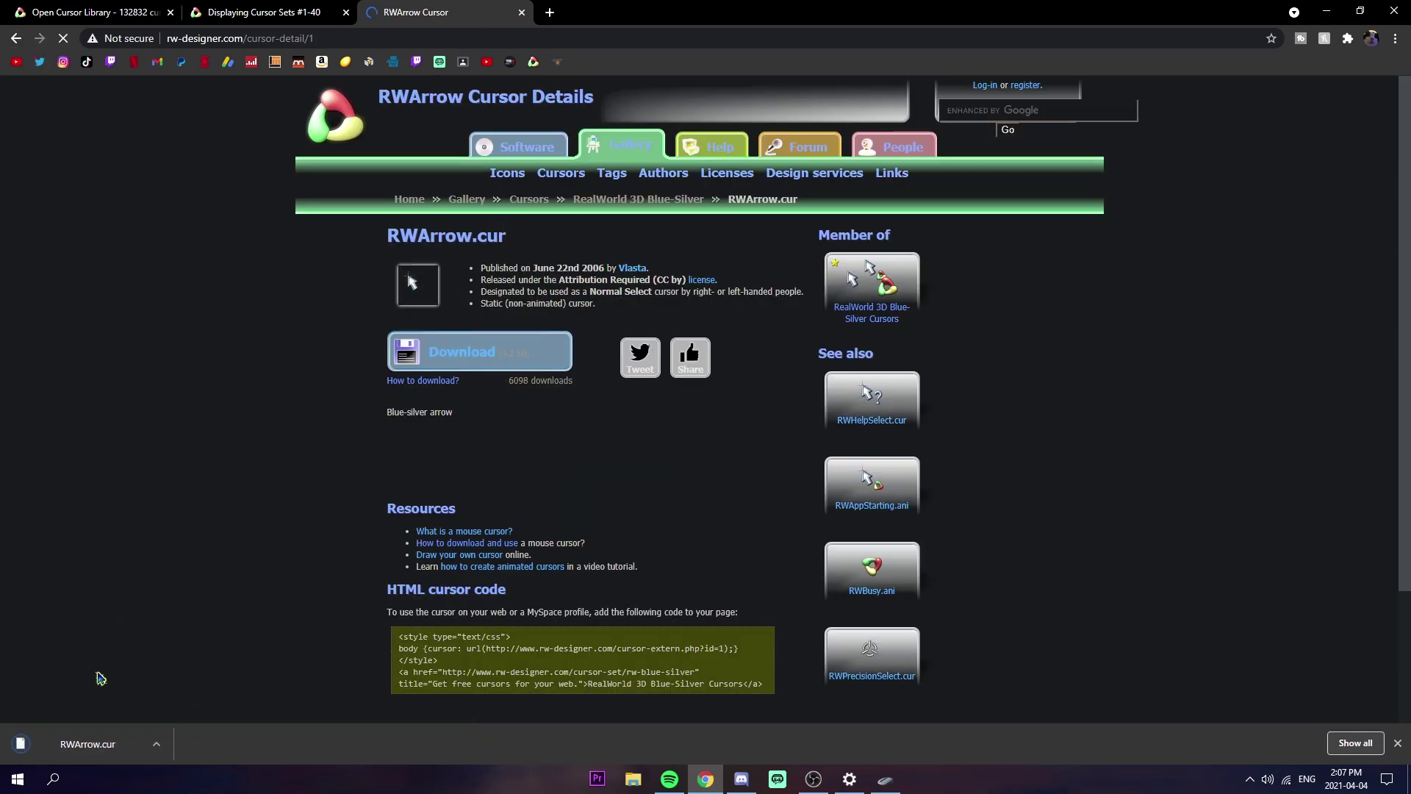
left_click(160, 745)
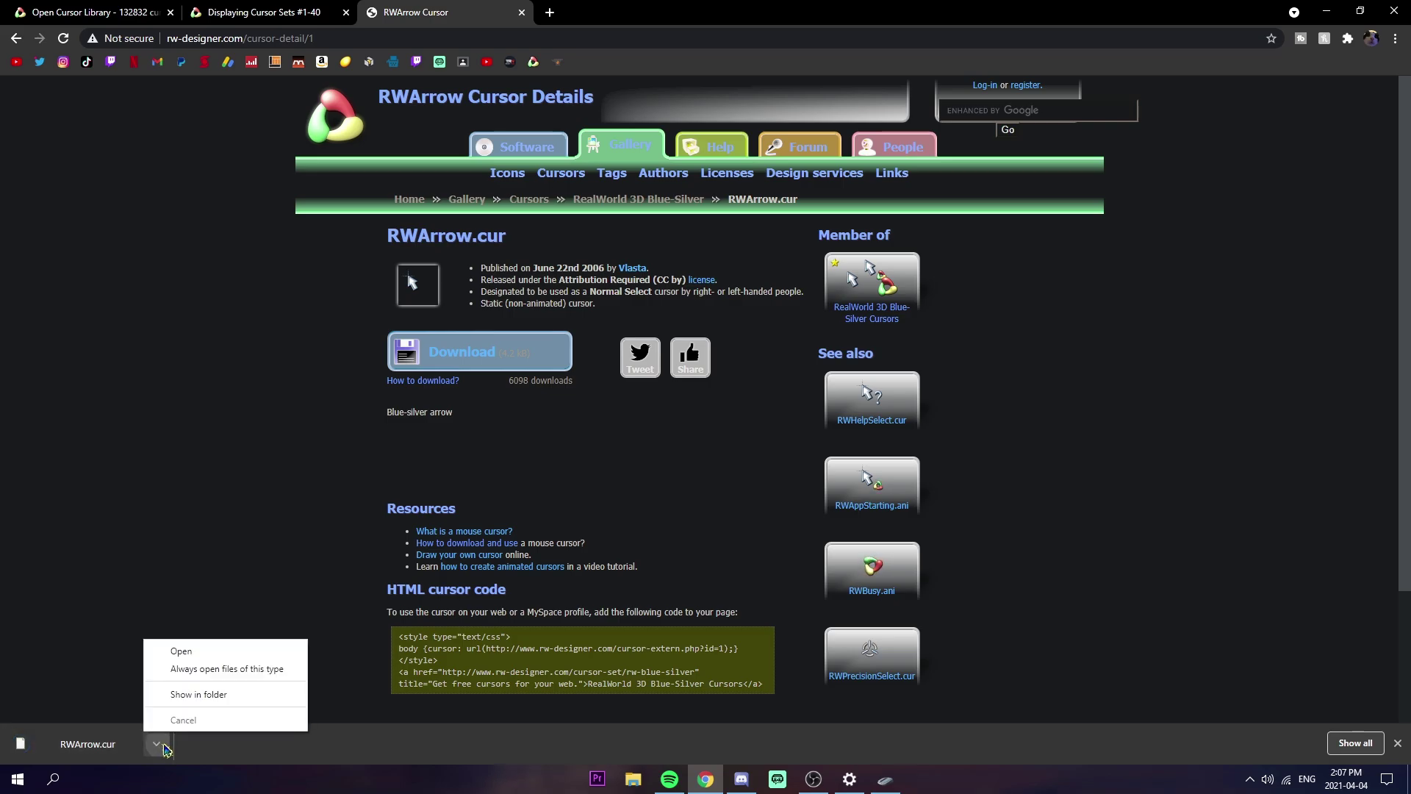
left_click(208, 697)
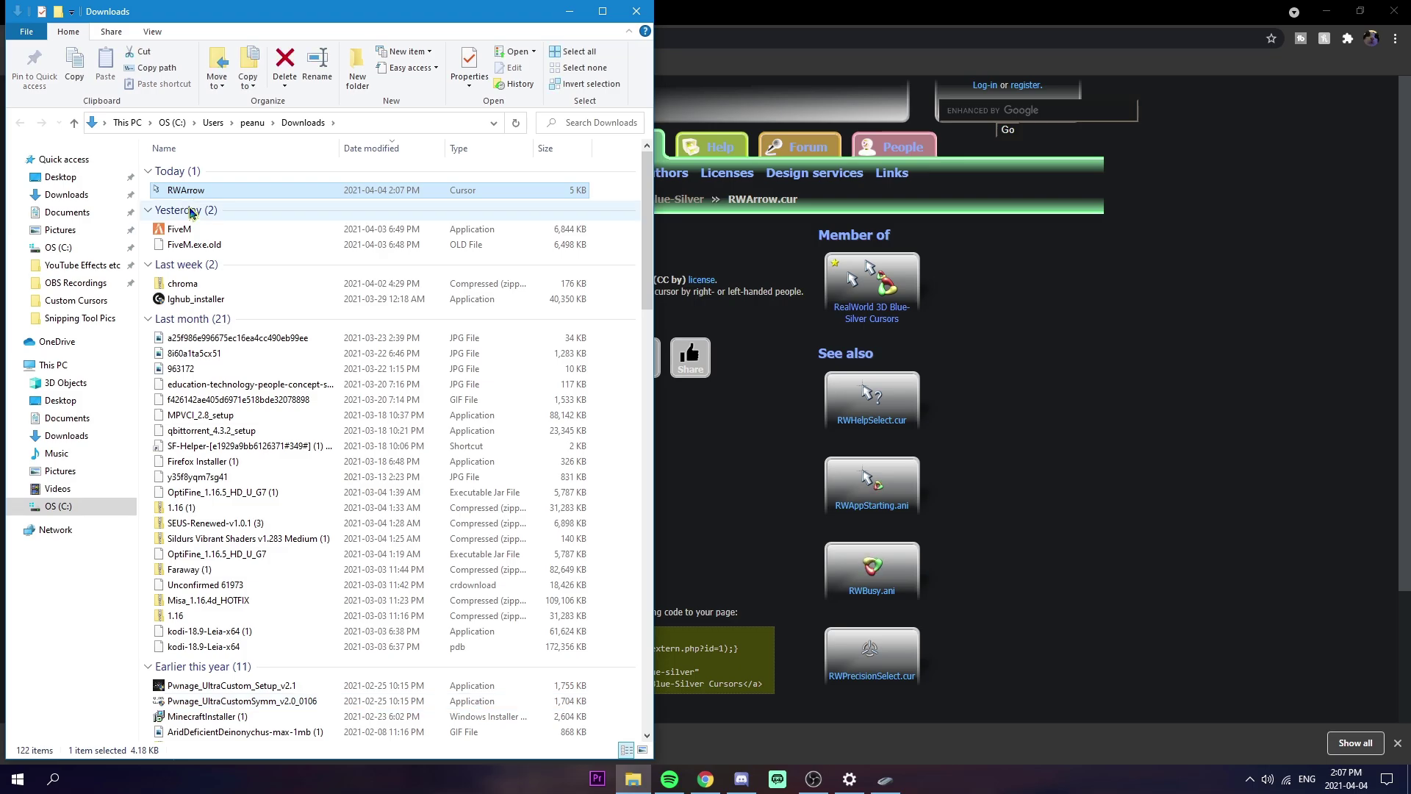
Move RWArrow into the Custom Cursors folder and minimize File Explorer.
left_click_drag(180, 191, 94, 392)
left_click(567, 11)
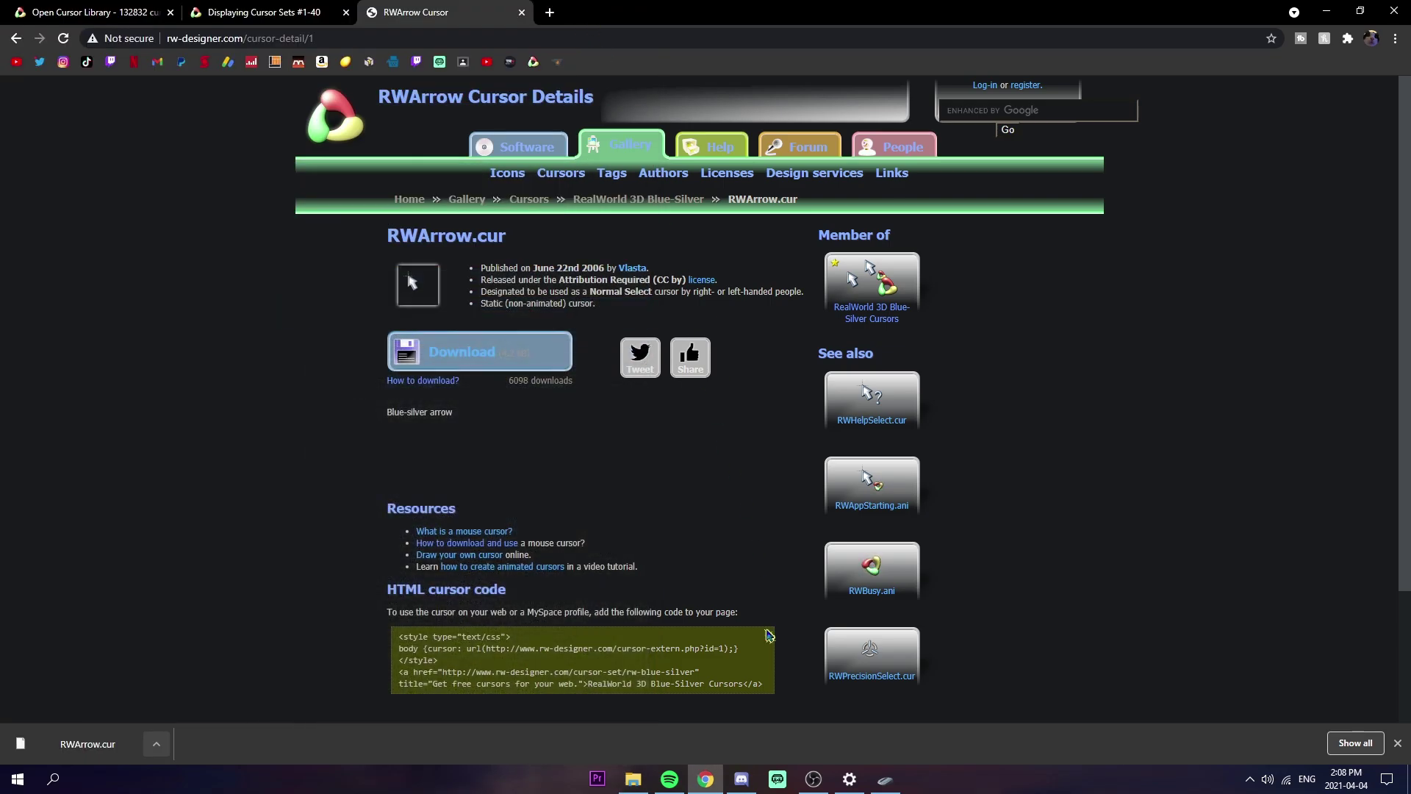
Restore Mouse Properties, select the Normal Select pointer and open Browse.
left_click(885, 784)
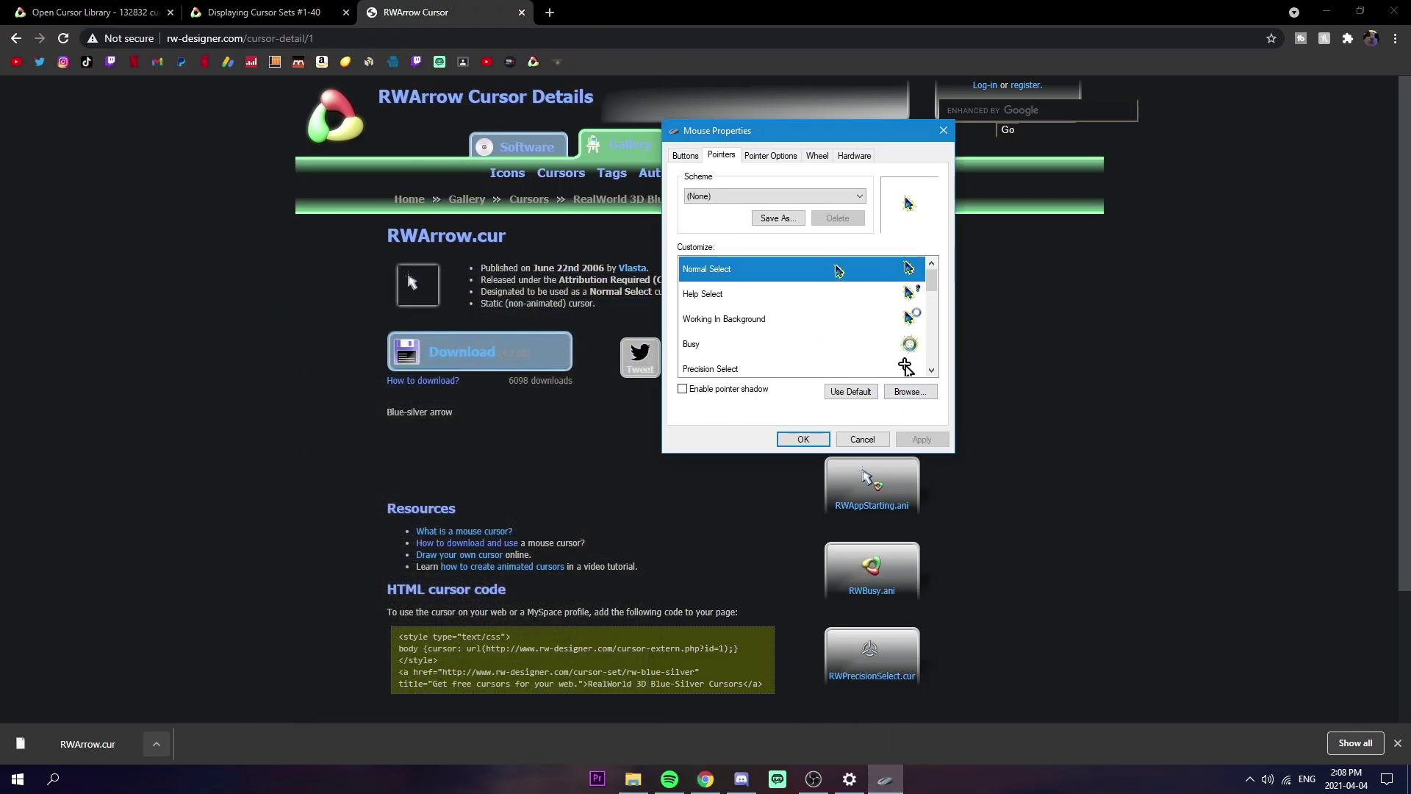
left_click(767, 286)
left_click(765, 274)
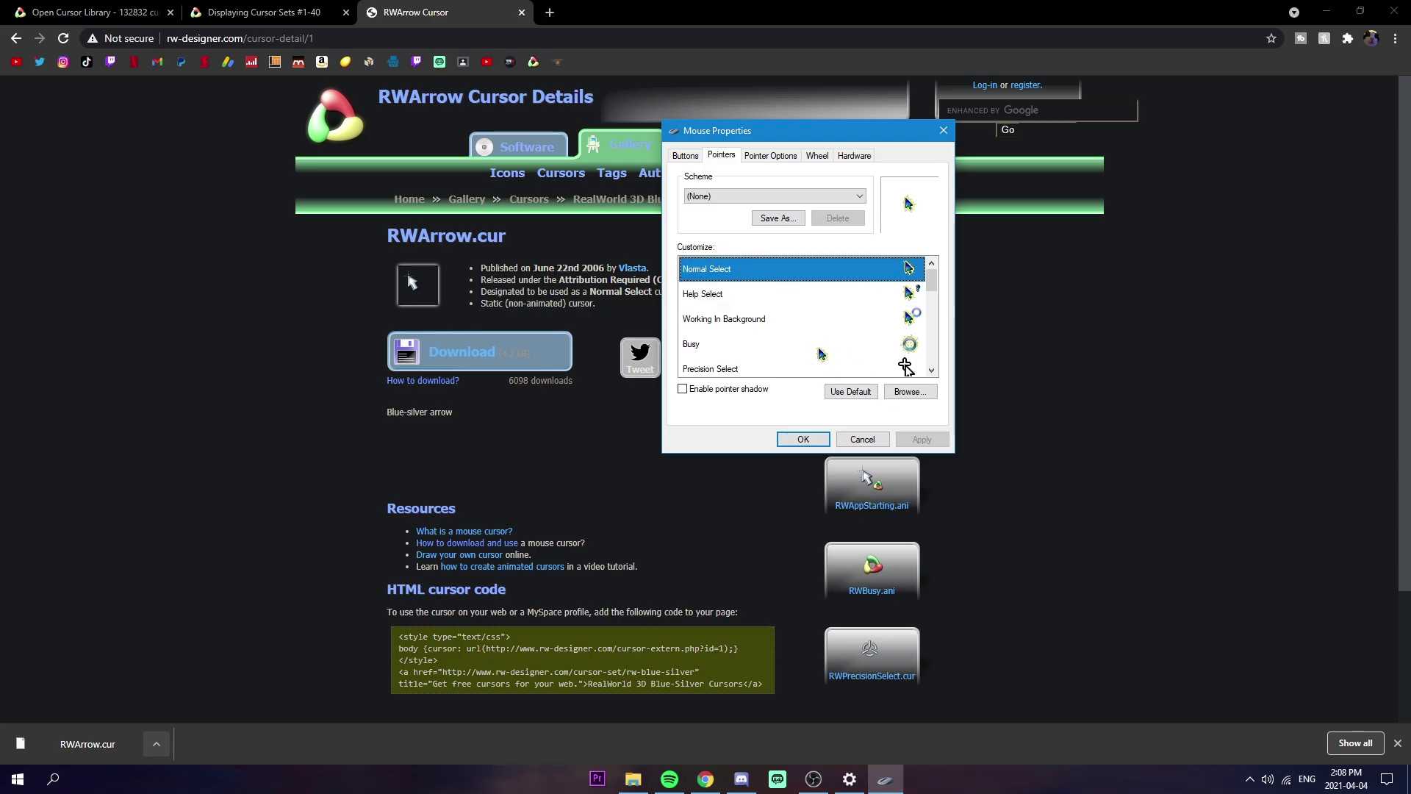
left_click(914, 394)
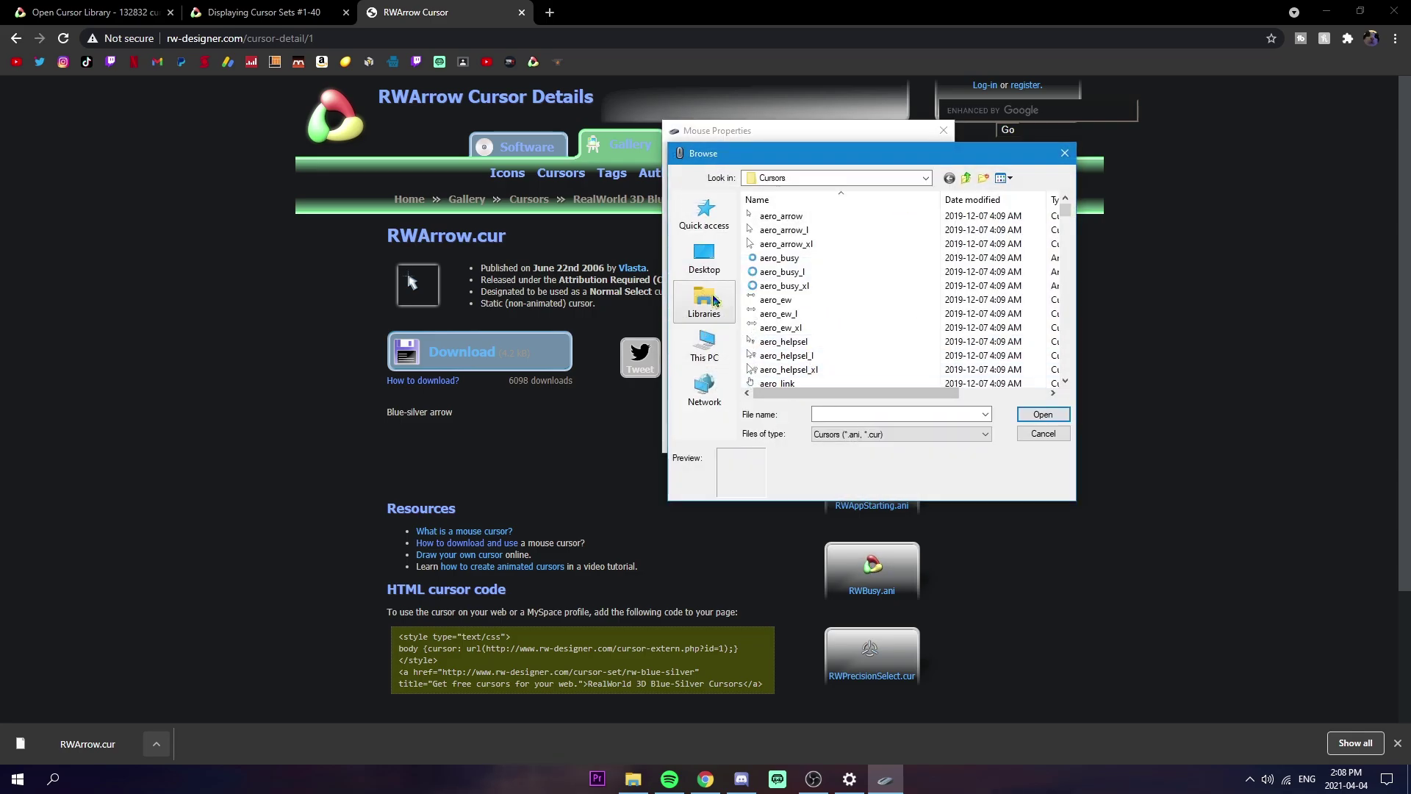
Navigate to This PC > OS (C:) > Custom Cursors and select RWArrow.
left_click(707, 342)
scroll(797, 375, "down", 3)
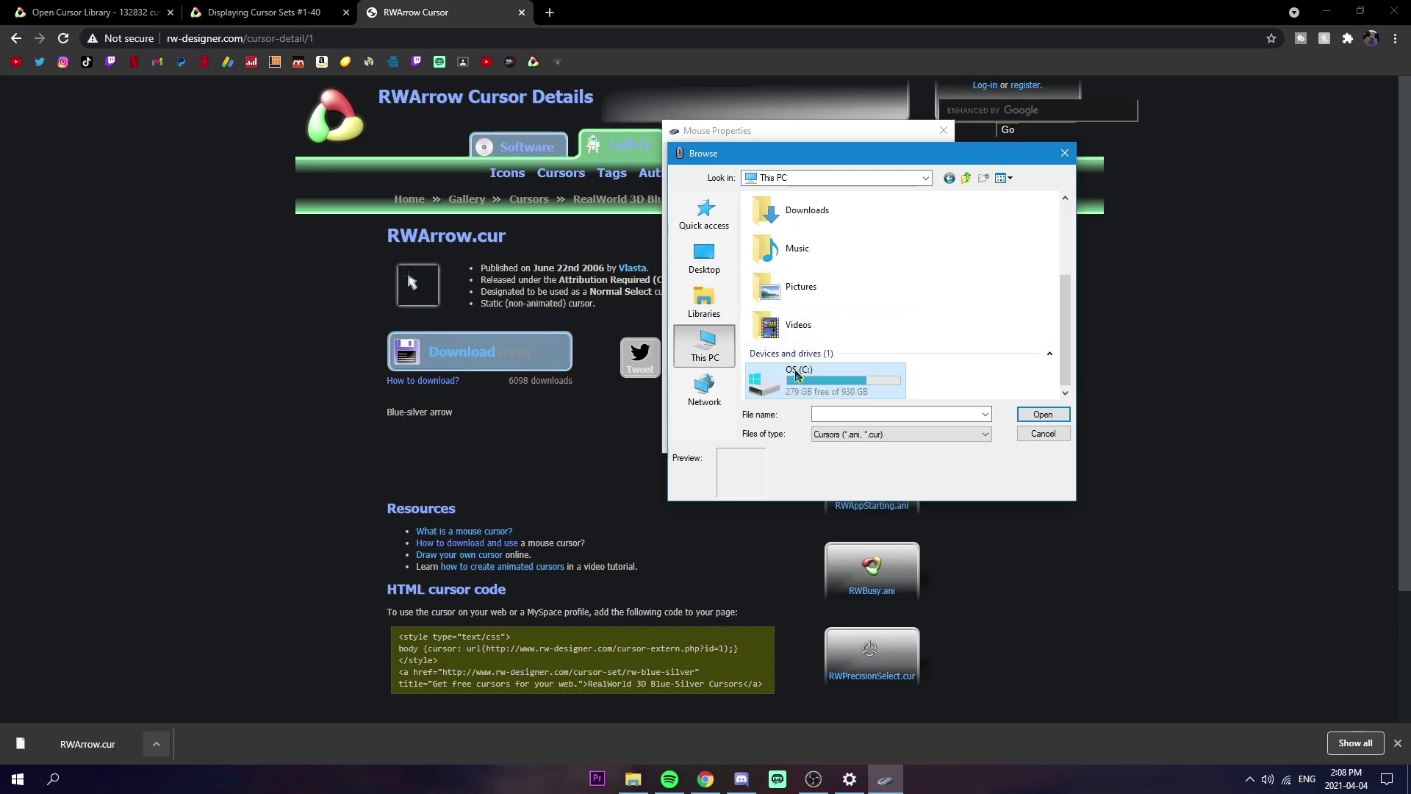
double_click(821, 388)
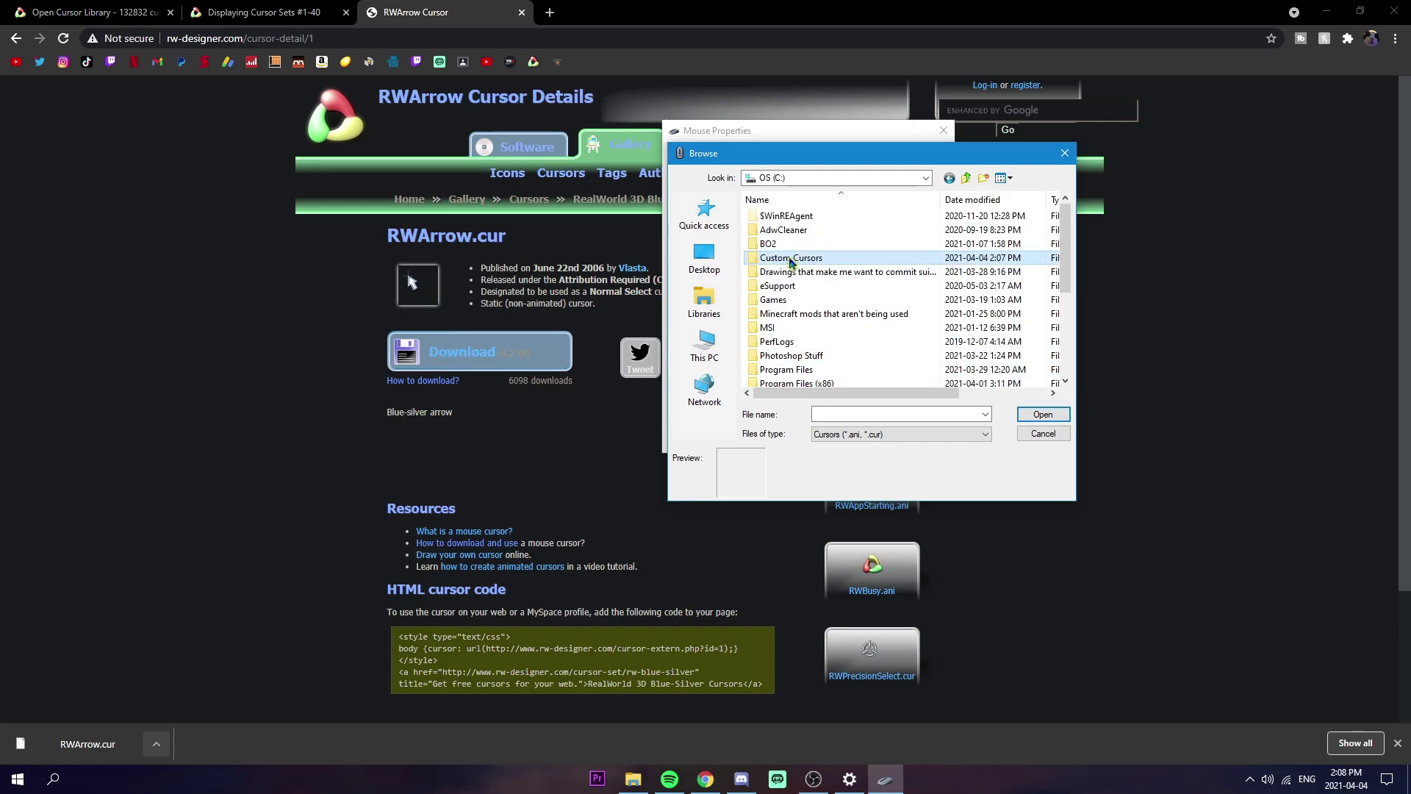
double_click(786, 258)
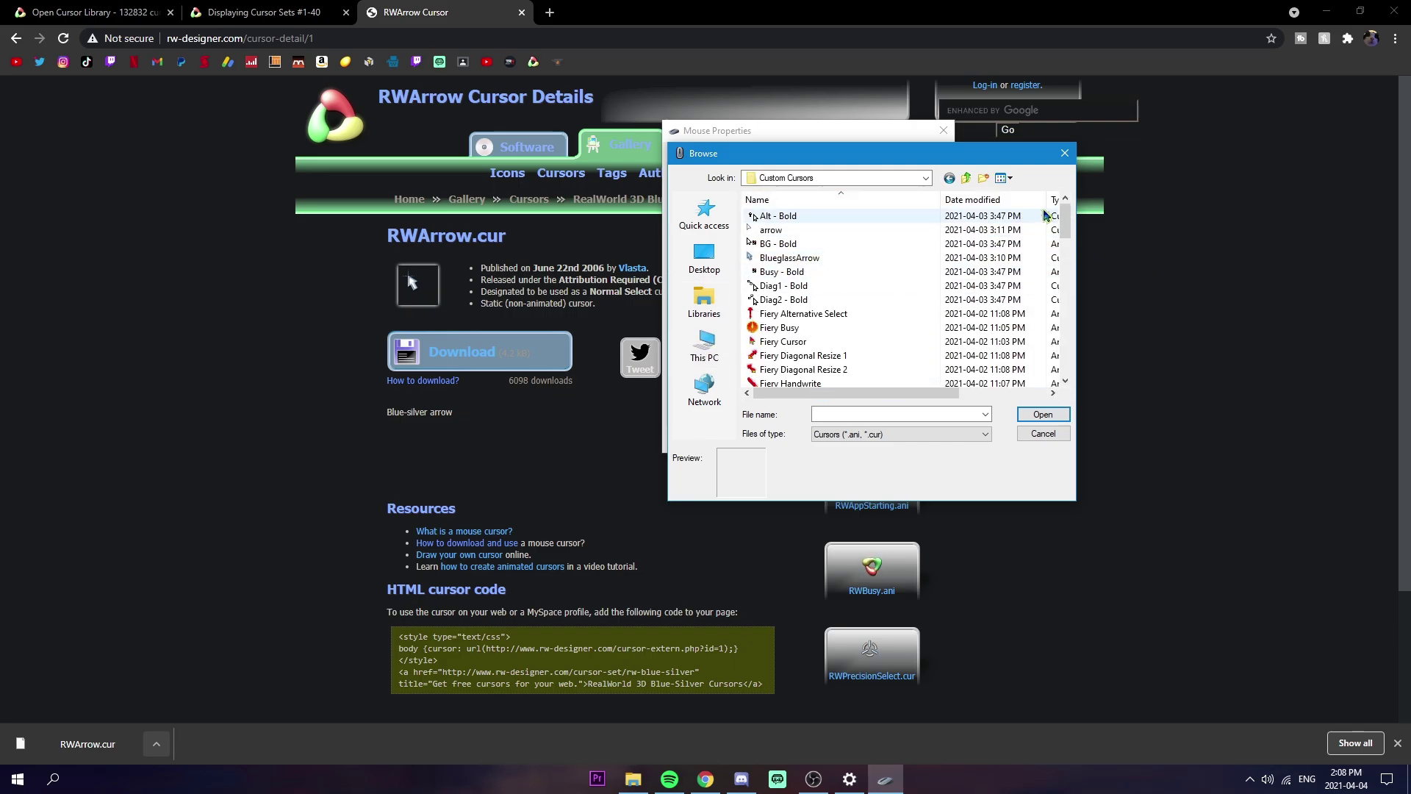
left_click_drag(1064, 218, 1062, 223)
left_click_drag(1070, 317, 1087, 355)
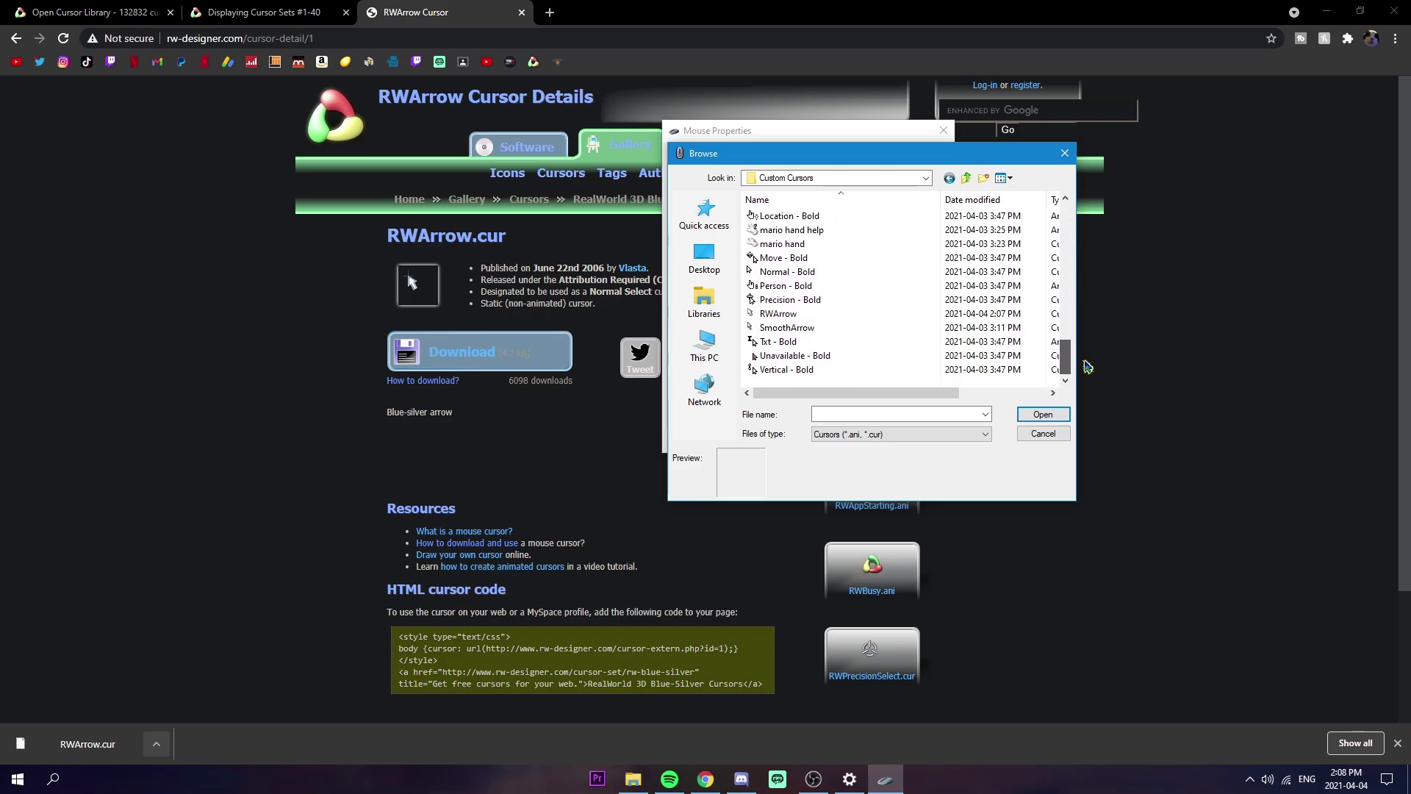
scroll(867, 323, "up", 7)
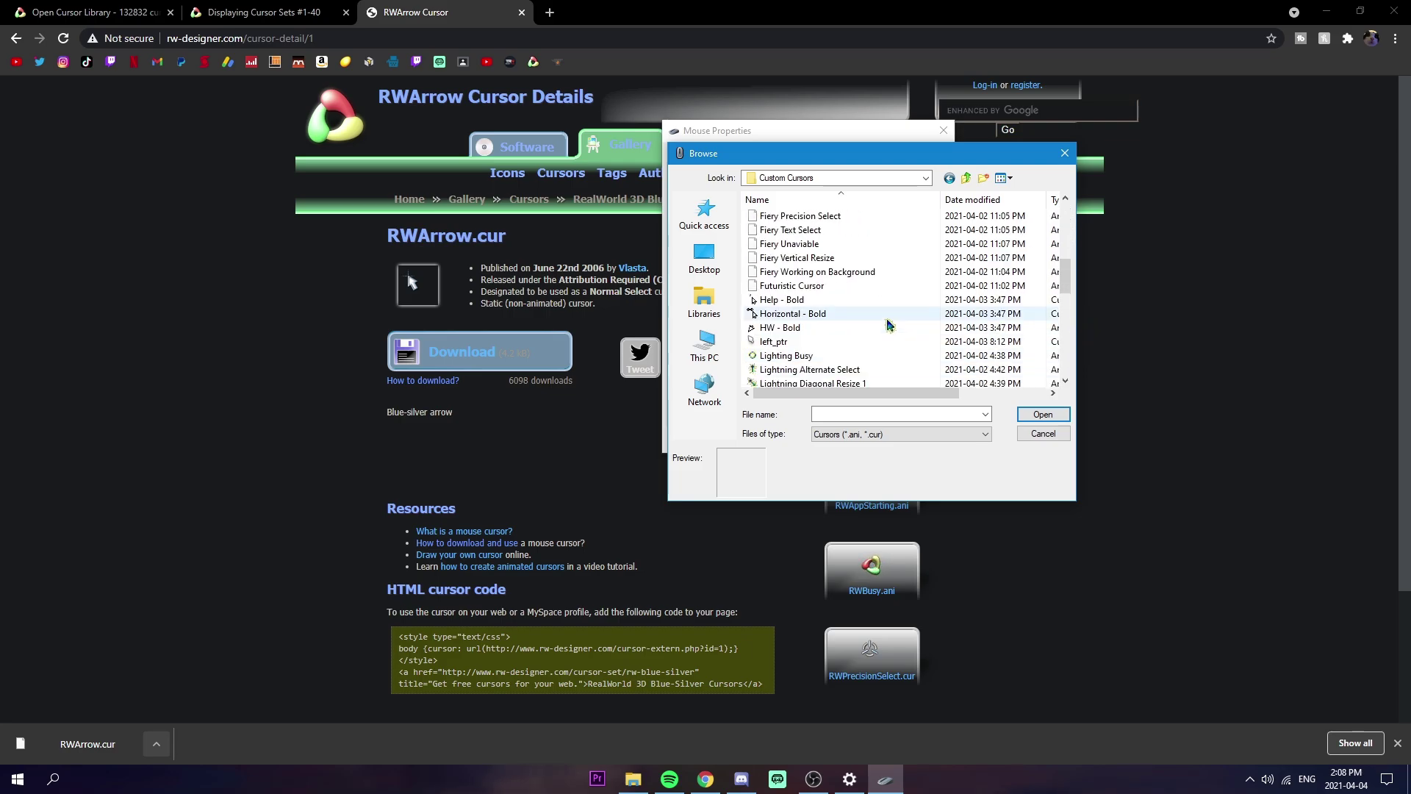
scroll(843, 340, "up", 6)
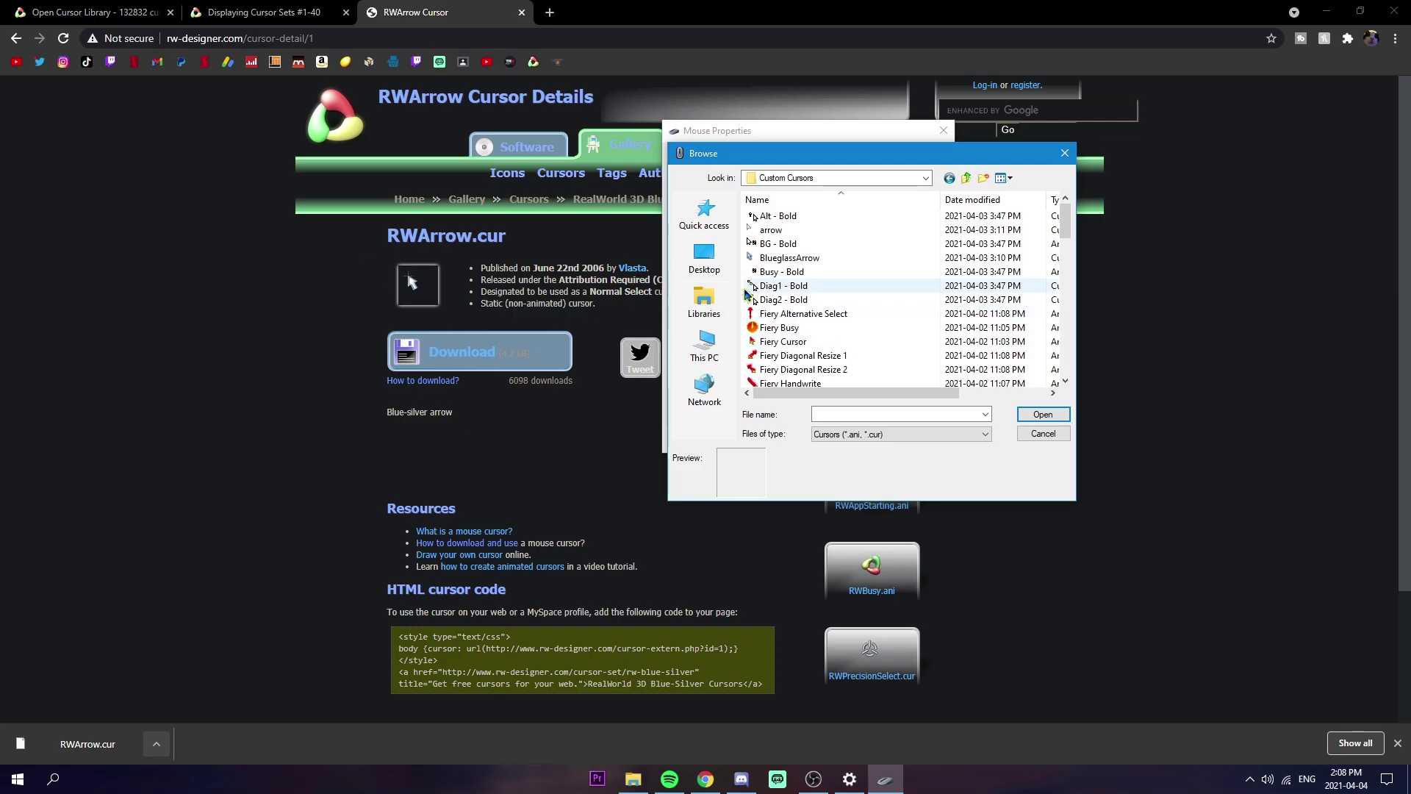
scroll(843, 318, "down", 10)
left_click(844, 315)
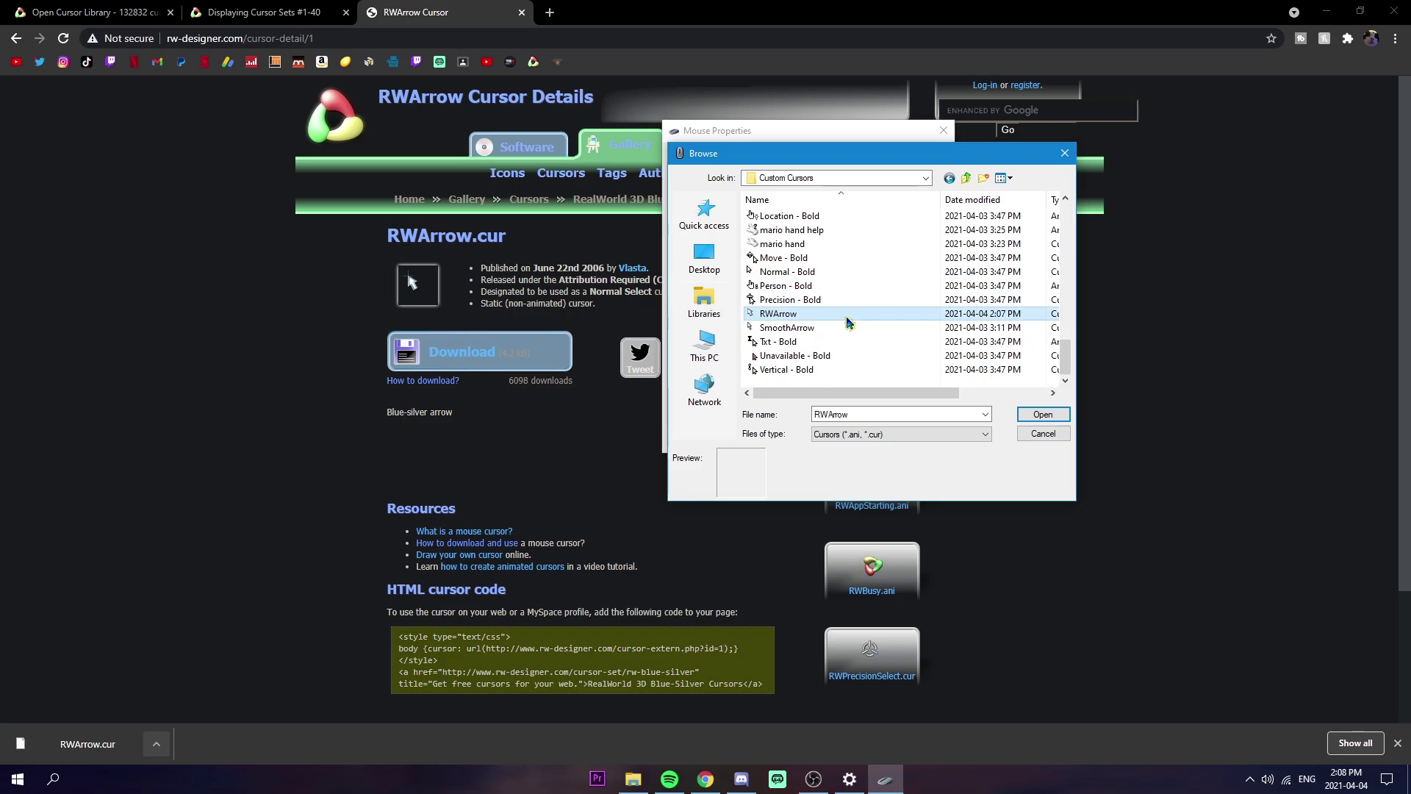
Apply RWArrow as the Normal Select pointer and go back to the Blue-Silver set page.
left_click(1040, 415)
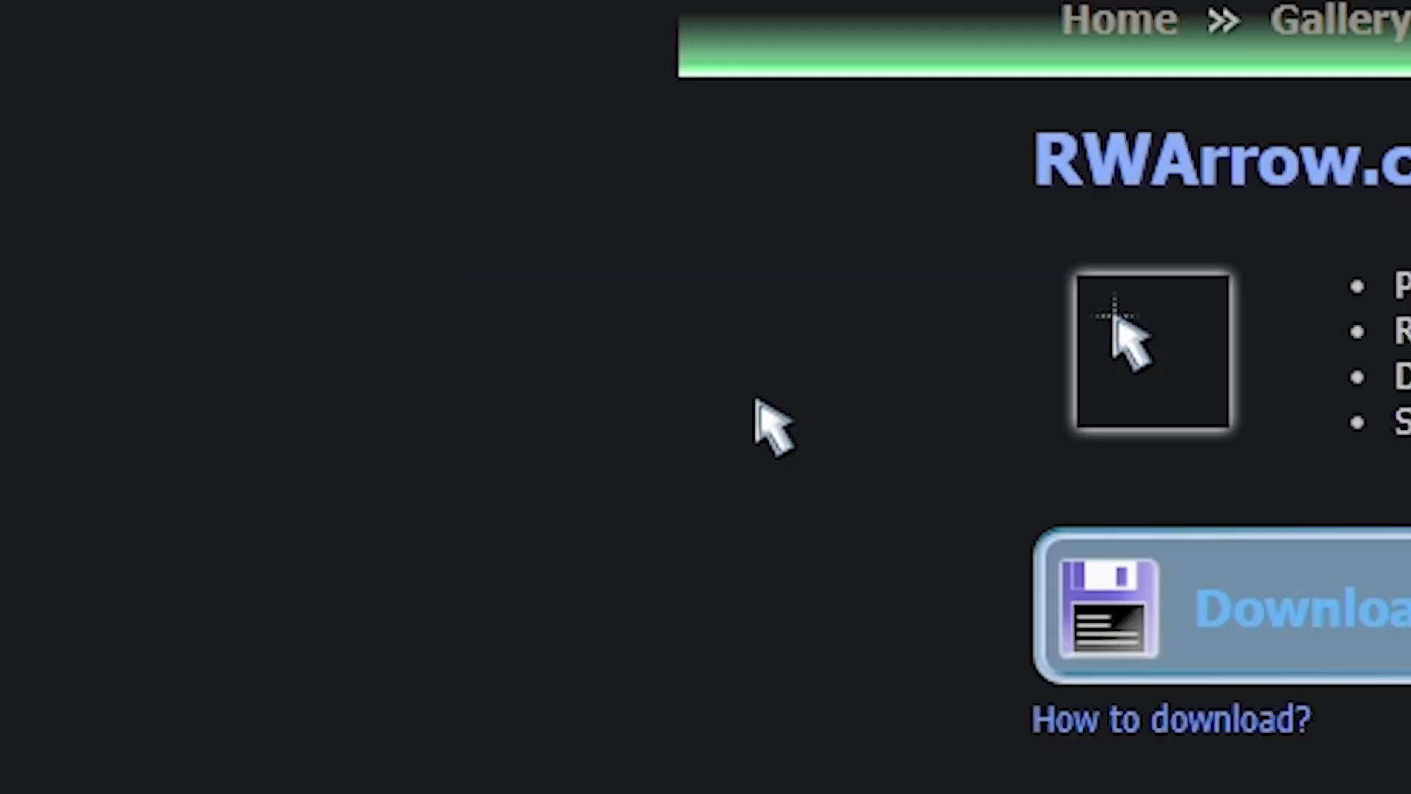
key("Return")
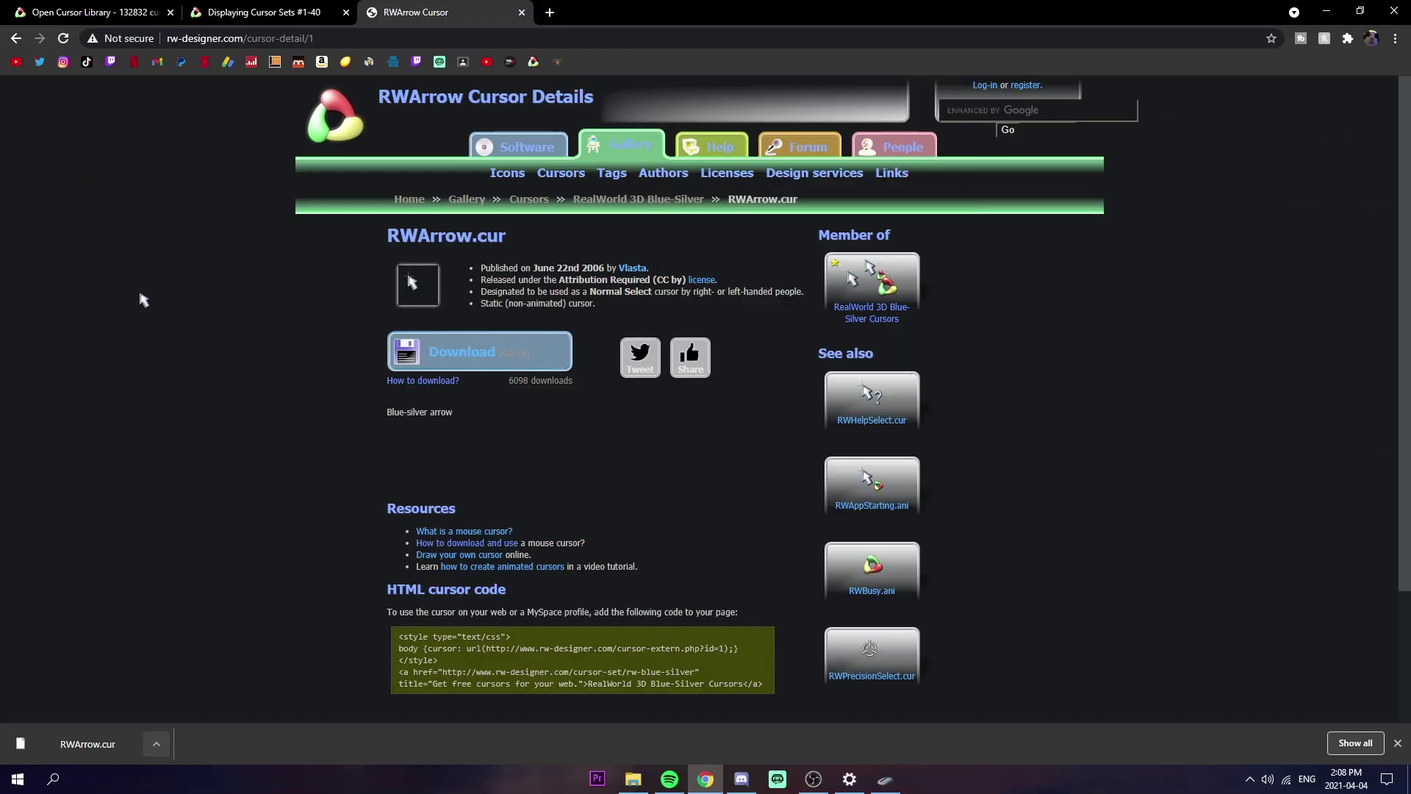
left_click(16, 38)
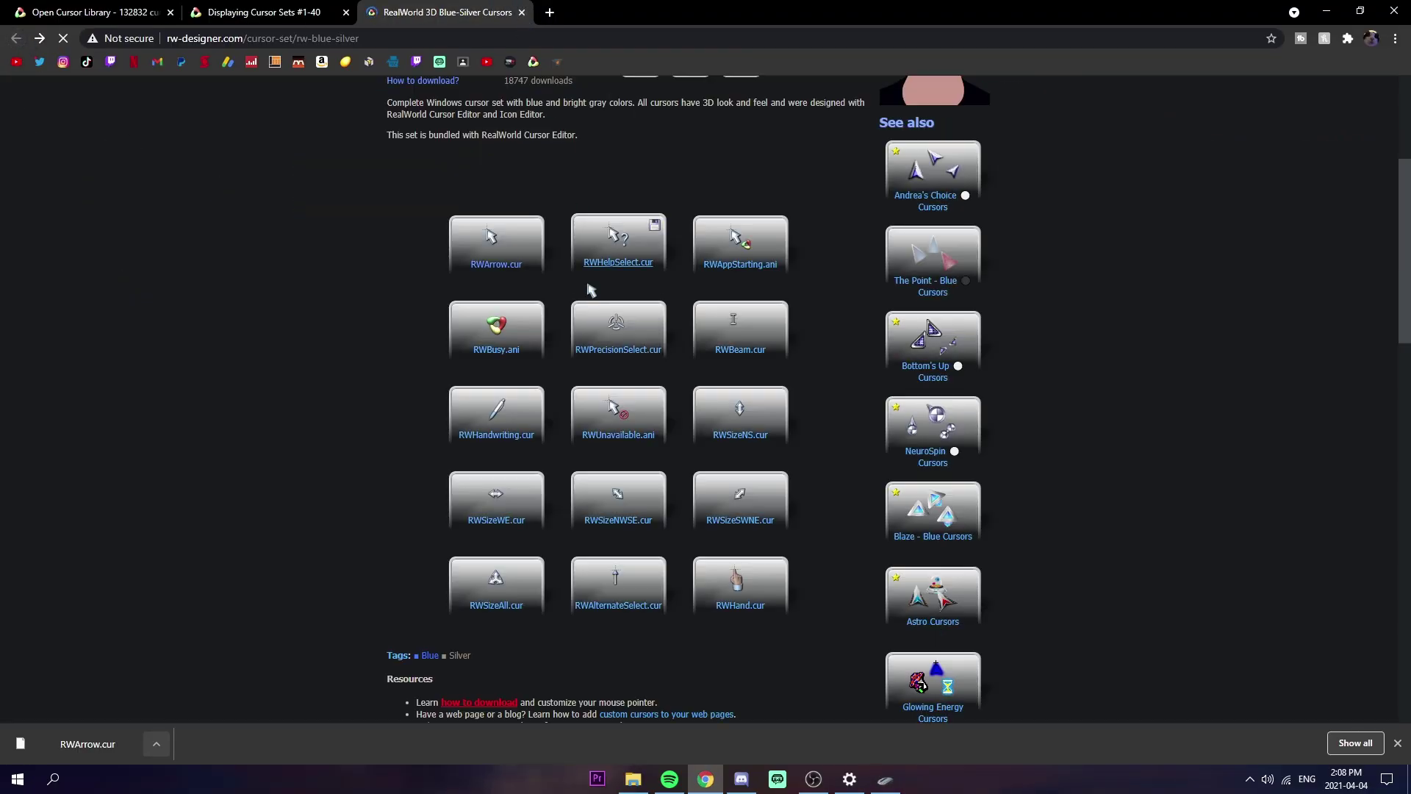
scroll(638, 367, "down", 3)
scroll(638, 367, "up", 3)
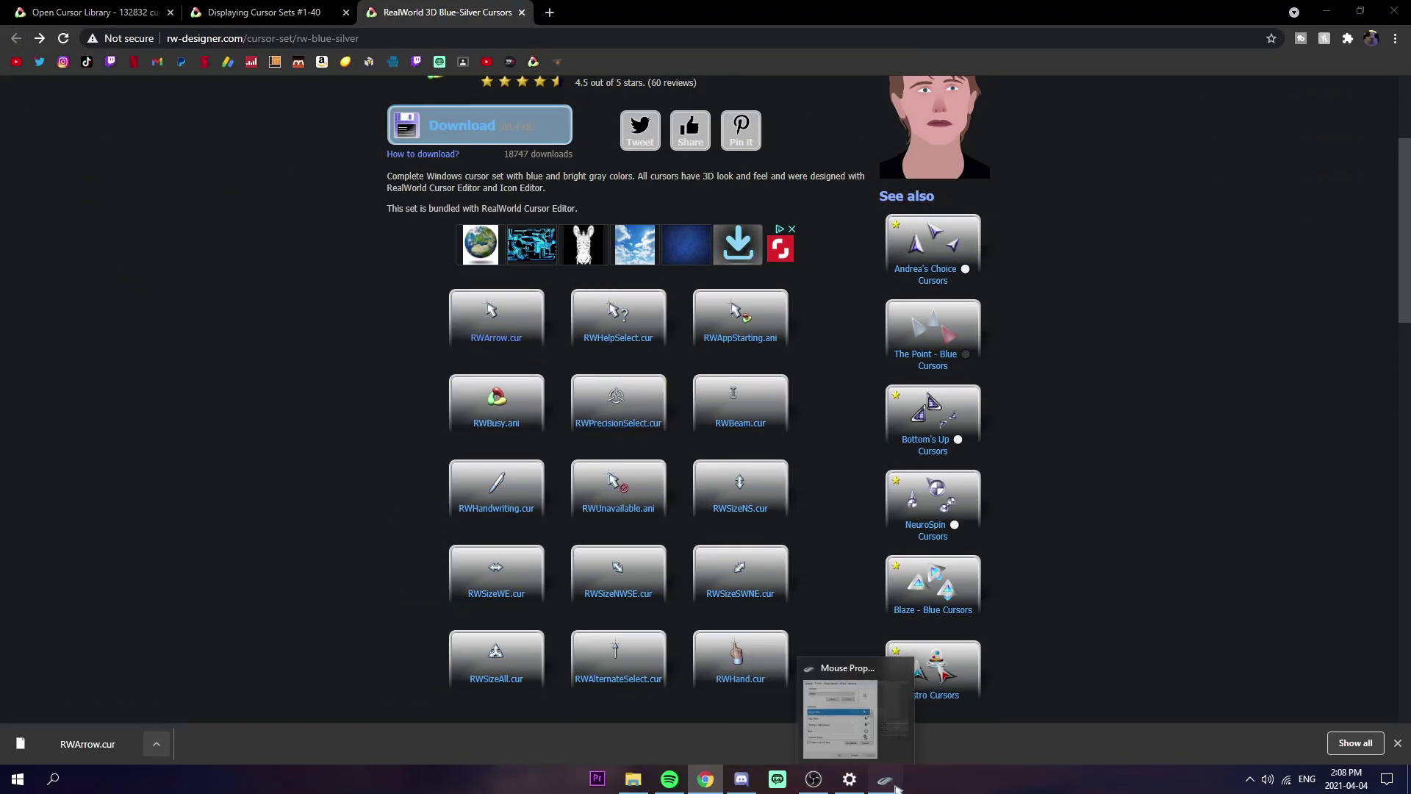
Recheck the pointer list in Mouse Properties, then bring Chrome to the front.
left_click(851, 705)
left_click_drag(941, 358, 878, 281)
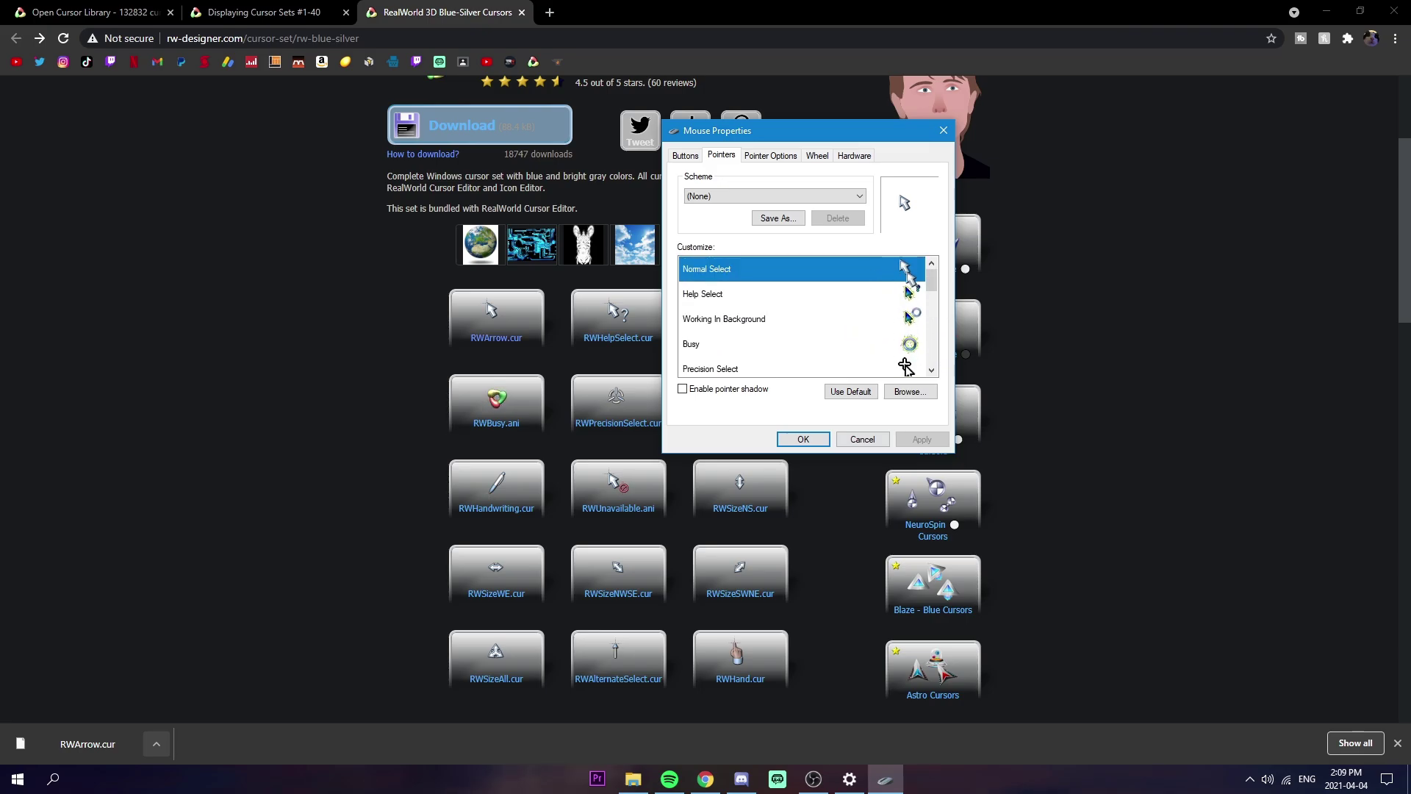
scroll(854, 317, "down", 2)
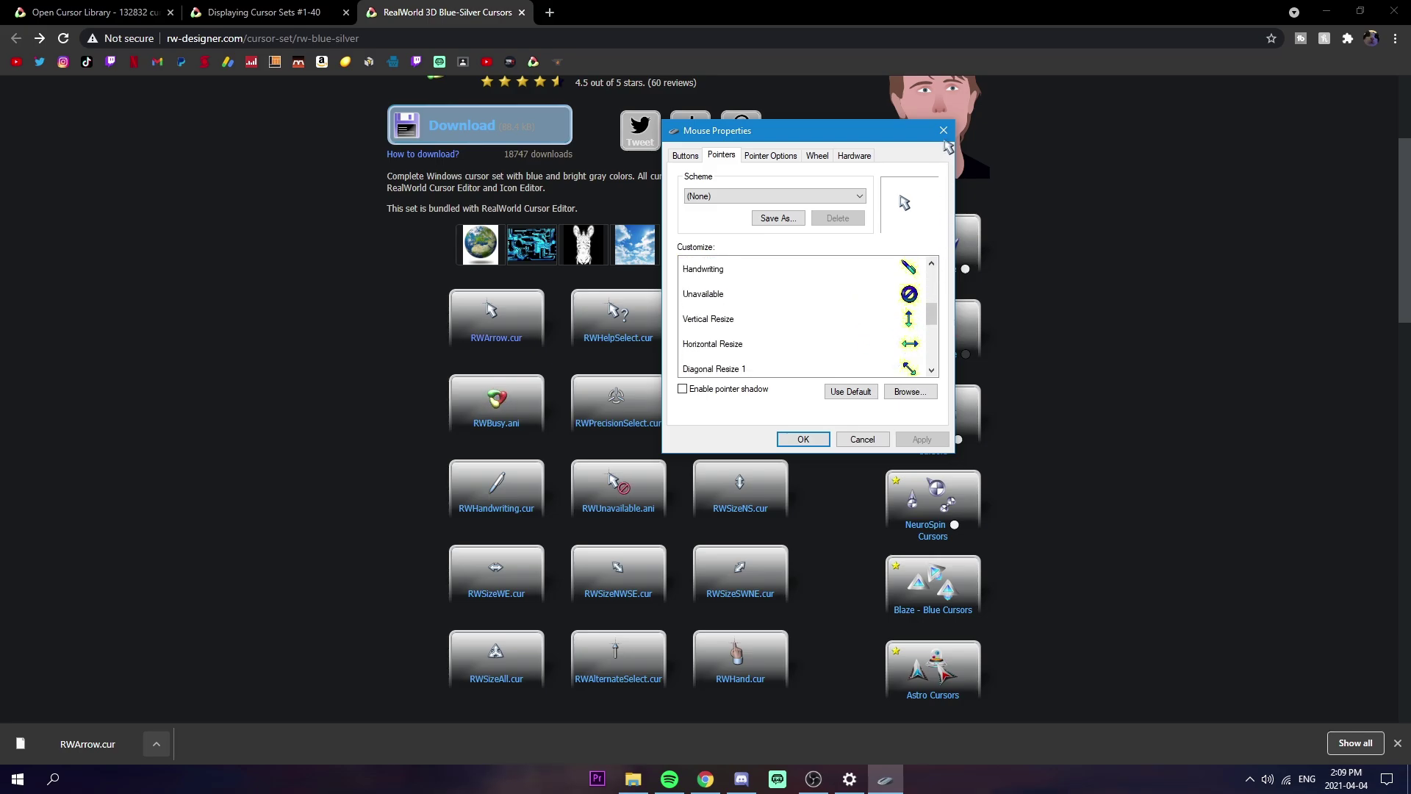
left_click(243, 239)
Close the Blue-Silver Cursors tab and switch to the Open Cursor Library search tab.
left_click(270, 12)
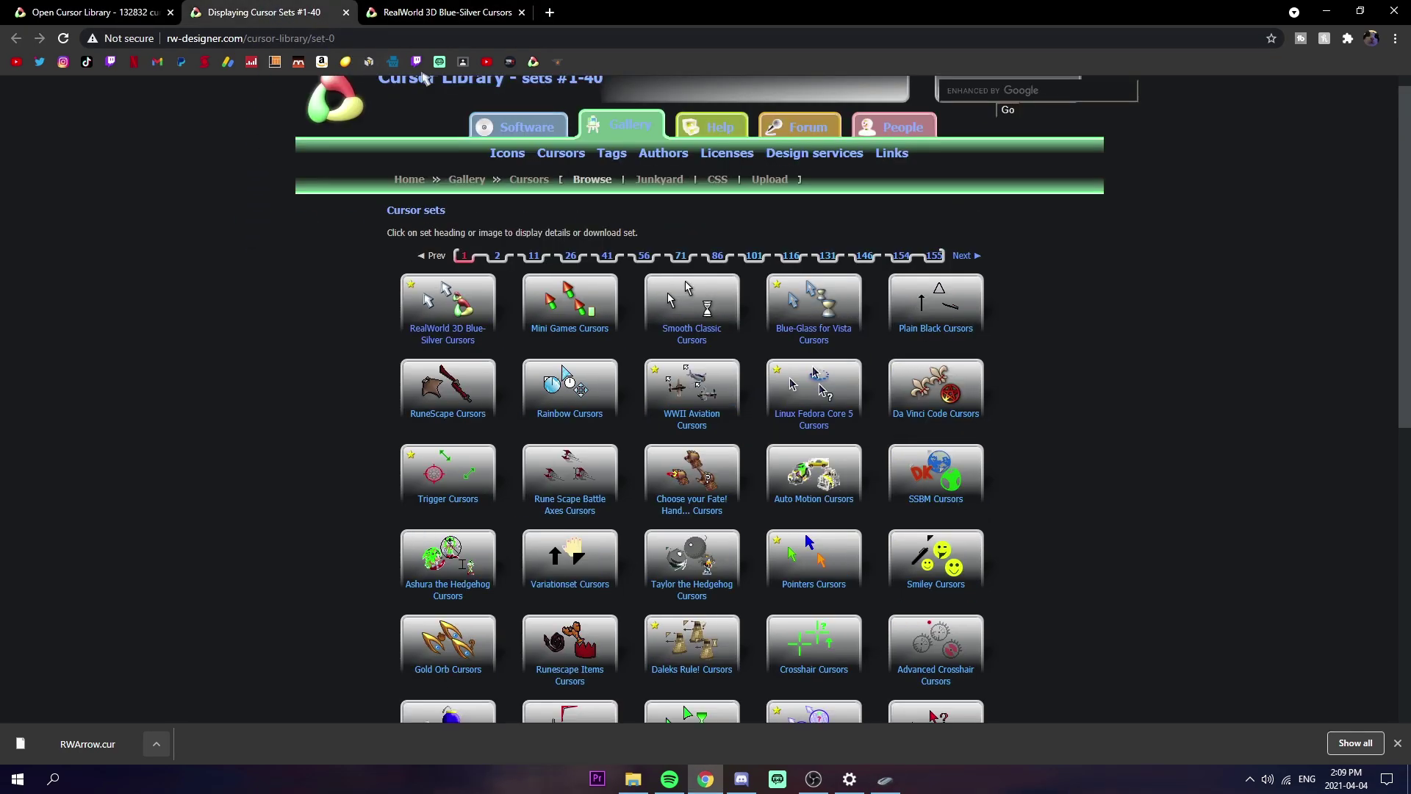
left_click(522, 13)
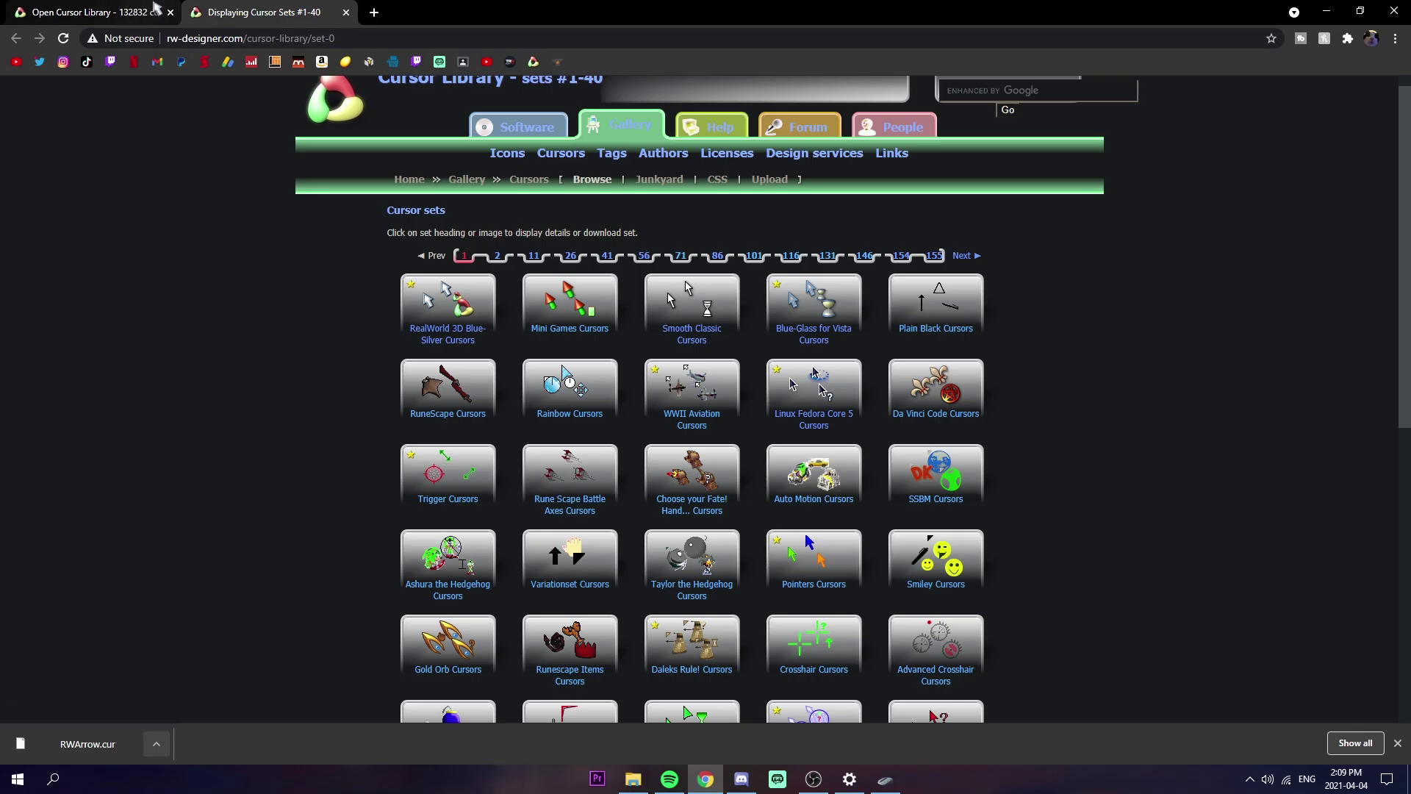
left_click(129, 11)
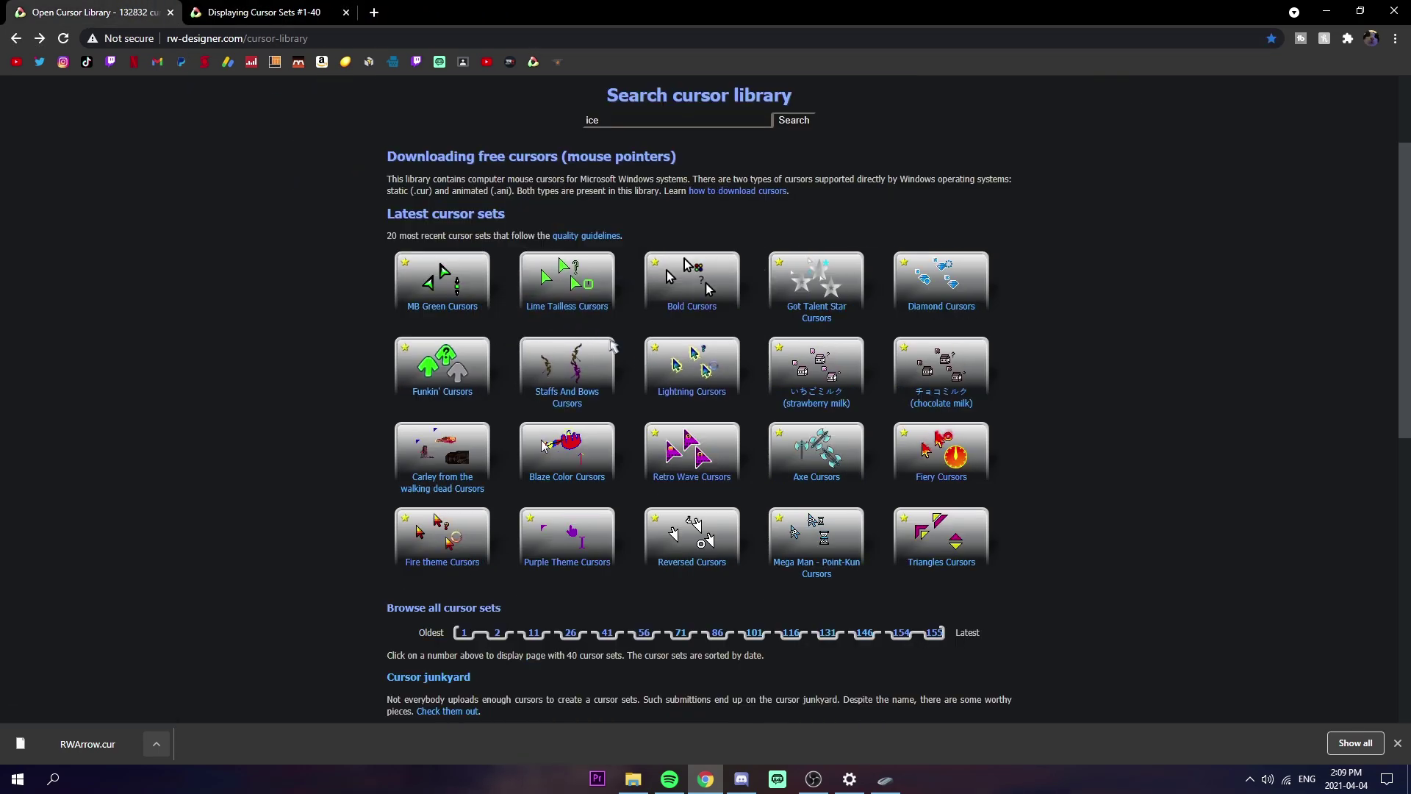
Download the Lightning Cursors set as lightning-1.zip and show it in its folder.
mouse_move(670, 364)
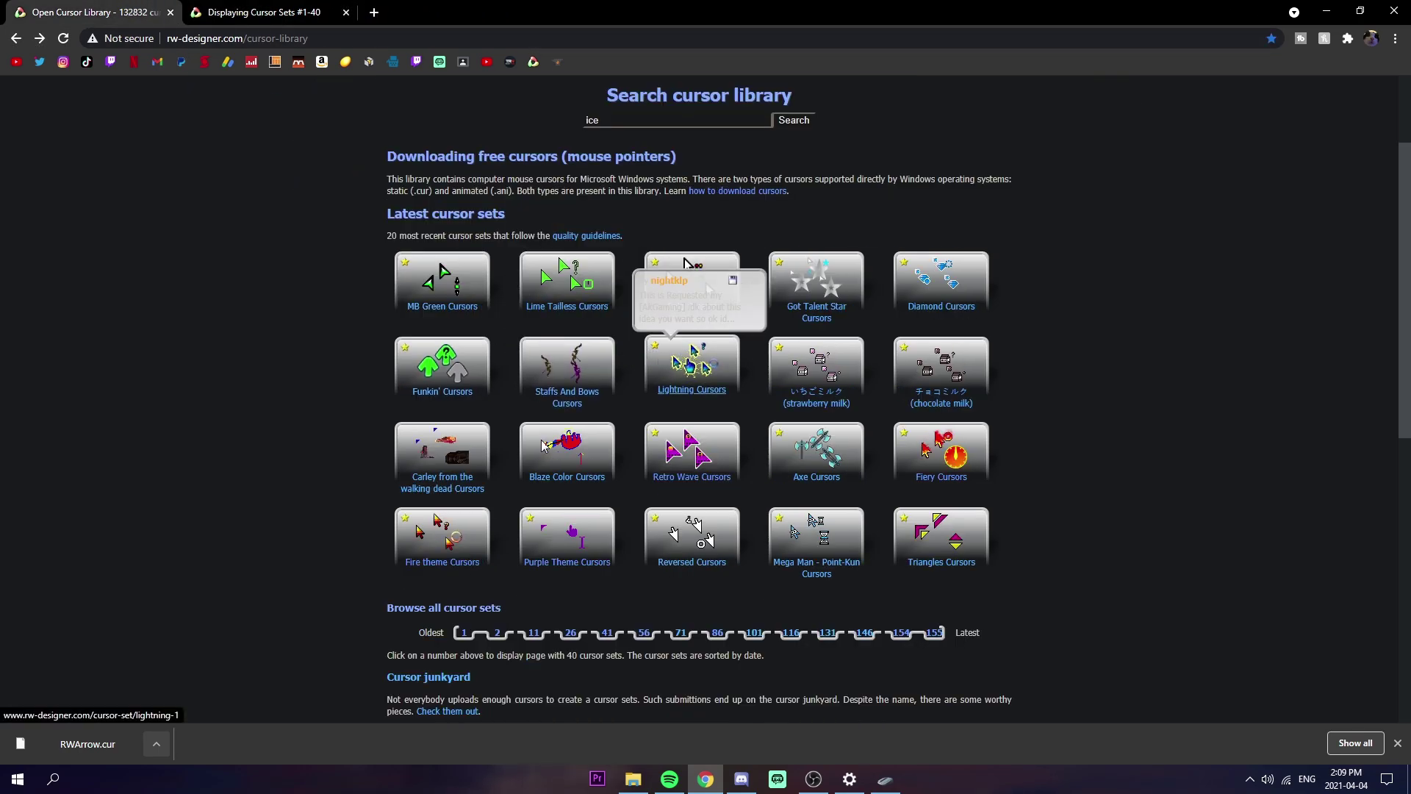
left_click(673, 362)
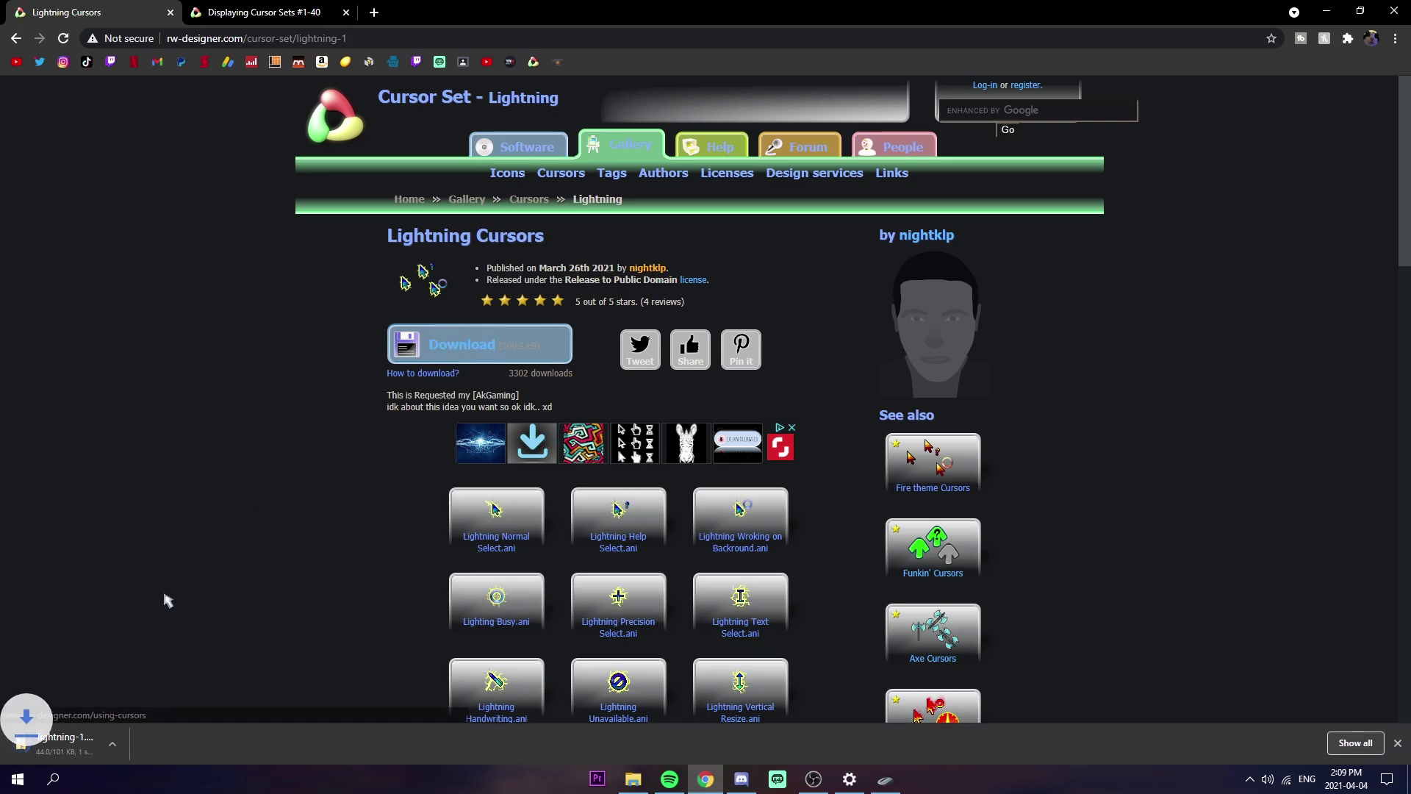
right_click(136, 750)
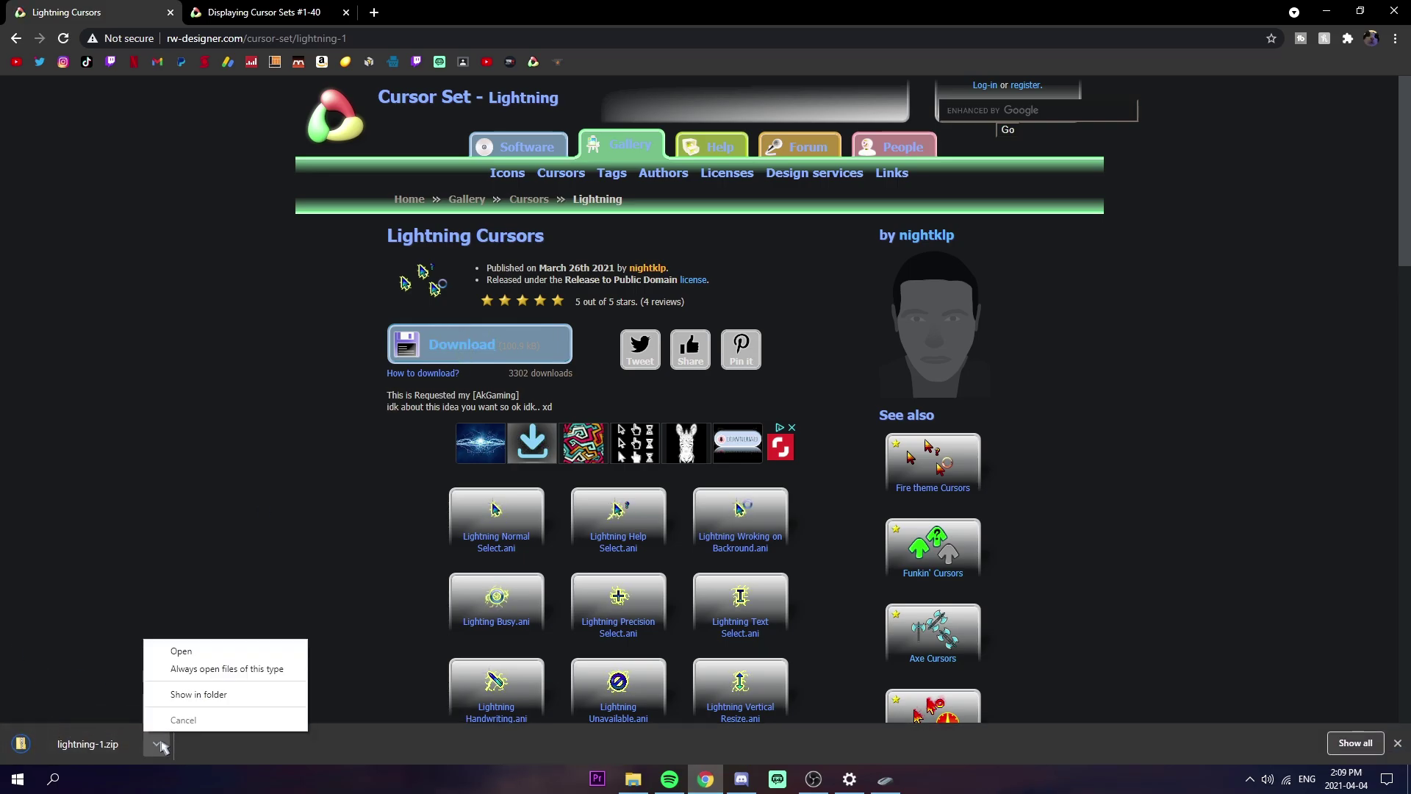
left_click(197, 702)
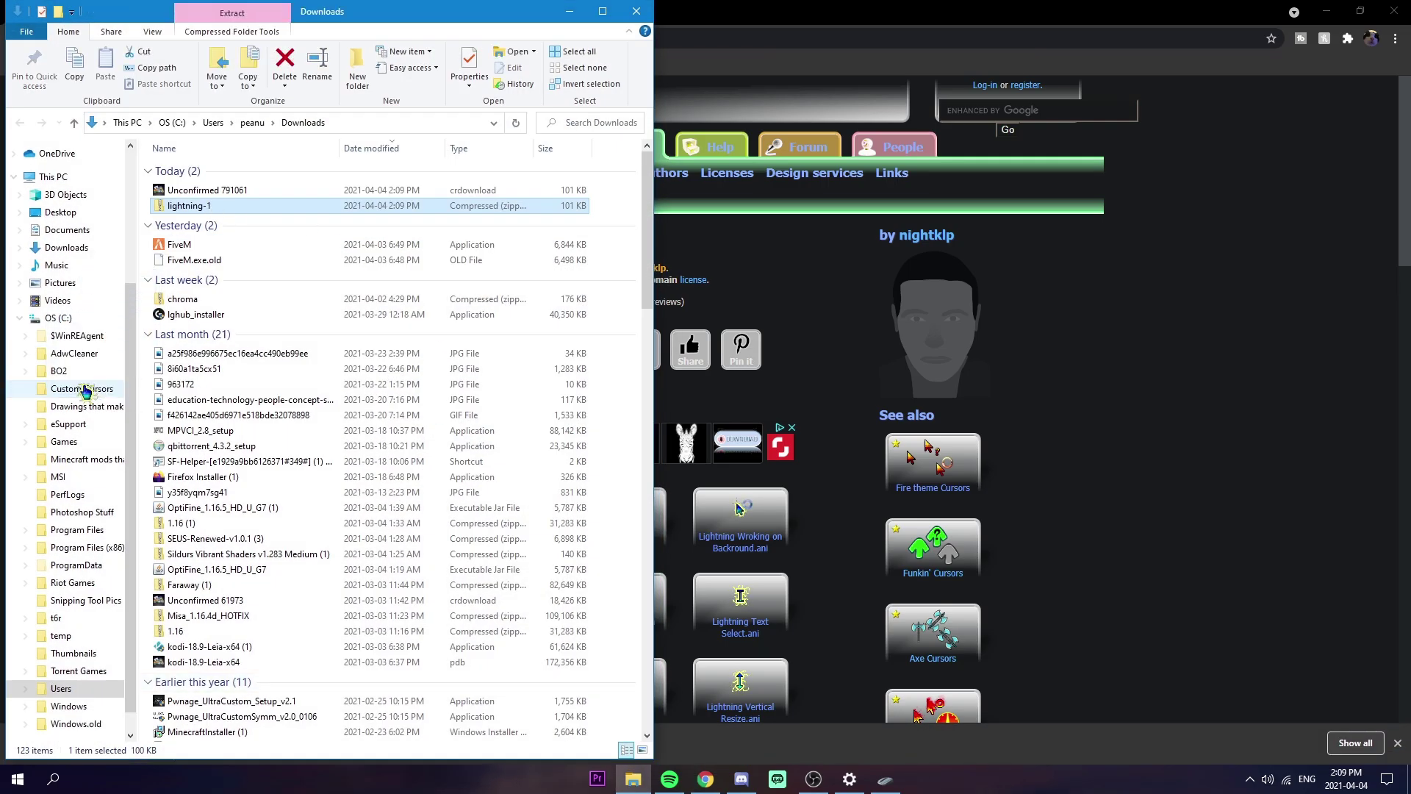
Move the lightning-1 zip into the Custom Cursors folder and dismiss the progress dialog.
left_click_drag(86, 391, 86, 388)
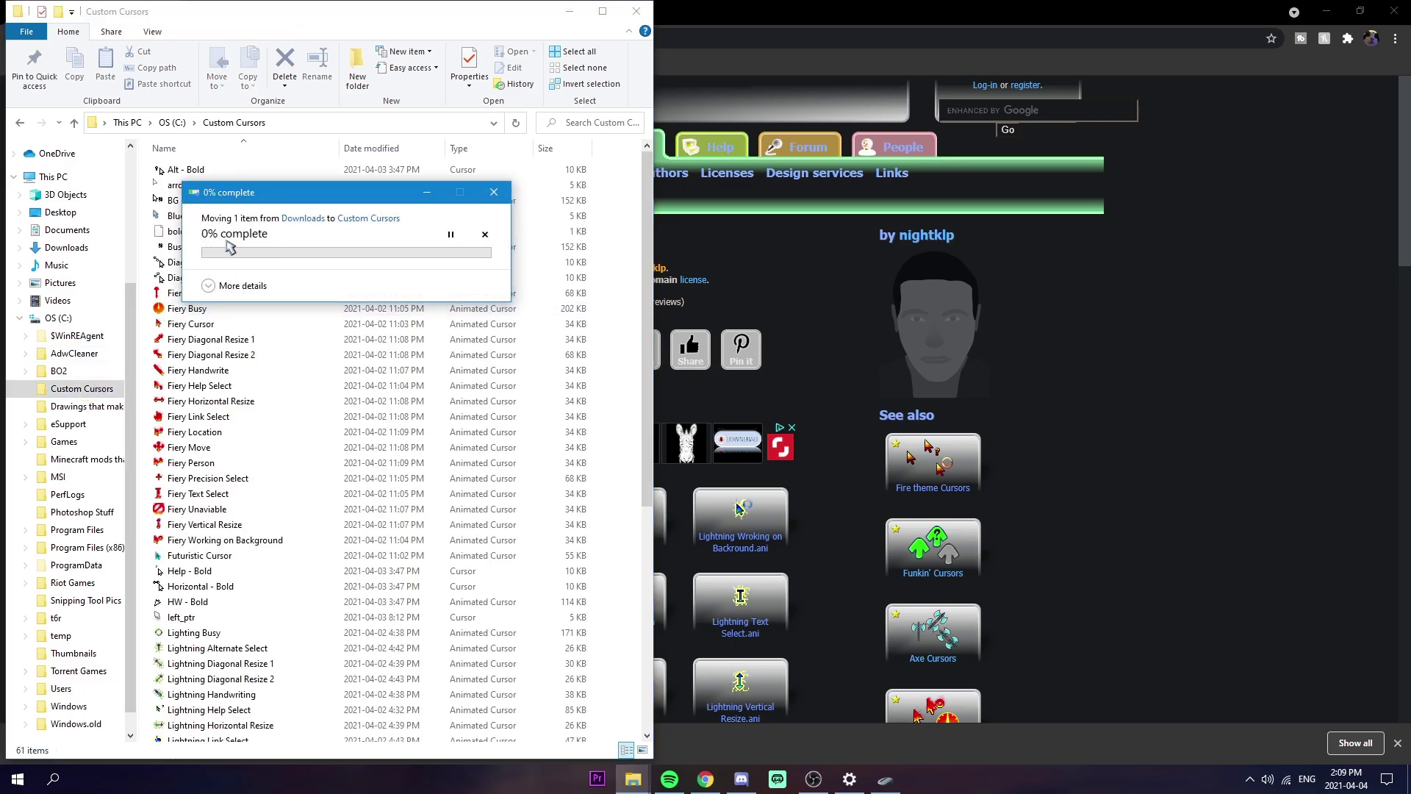
left_click(572, 12)
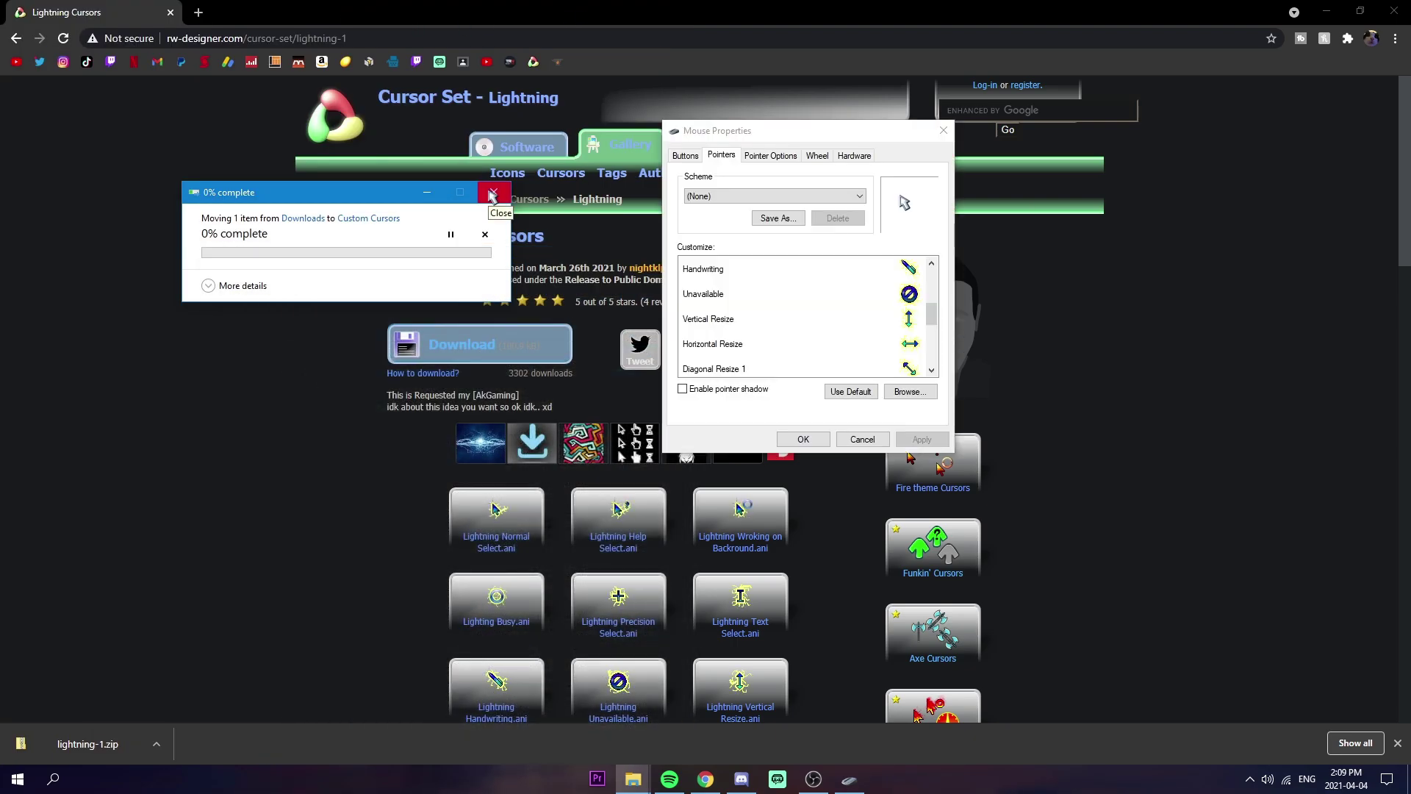
left_click(491, 194)
Review the Lightning cursor files in Custom Cursors, such as Location - Bold, then minimize Explorer.
left_click(634, 698)
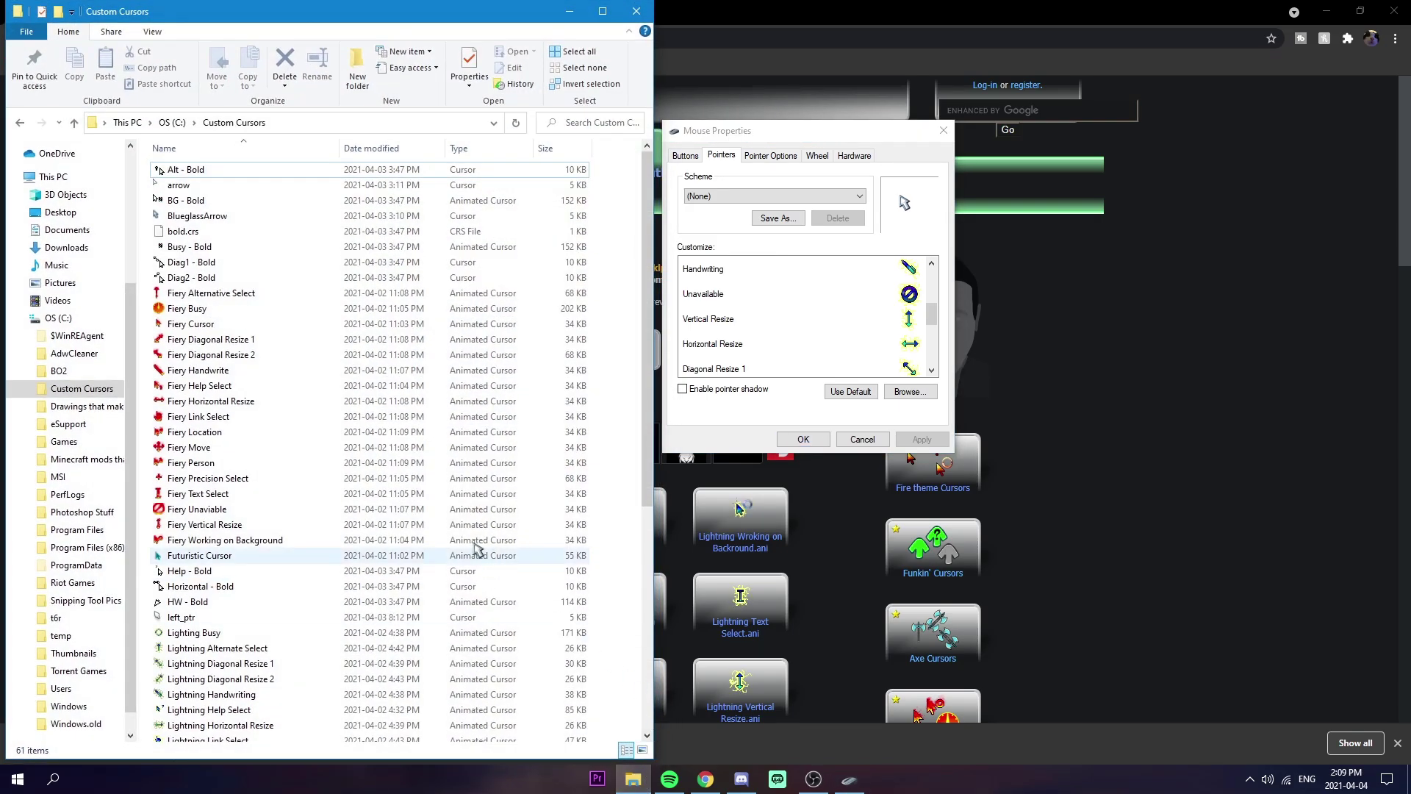
scroll(346, 360, "down", 4)
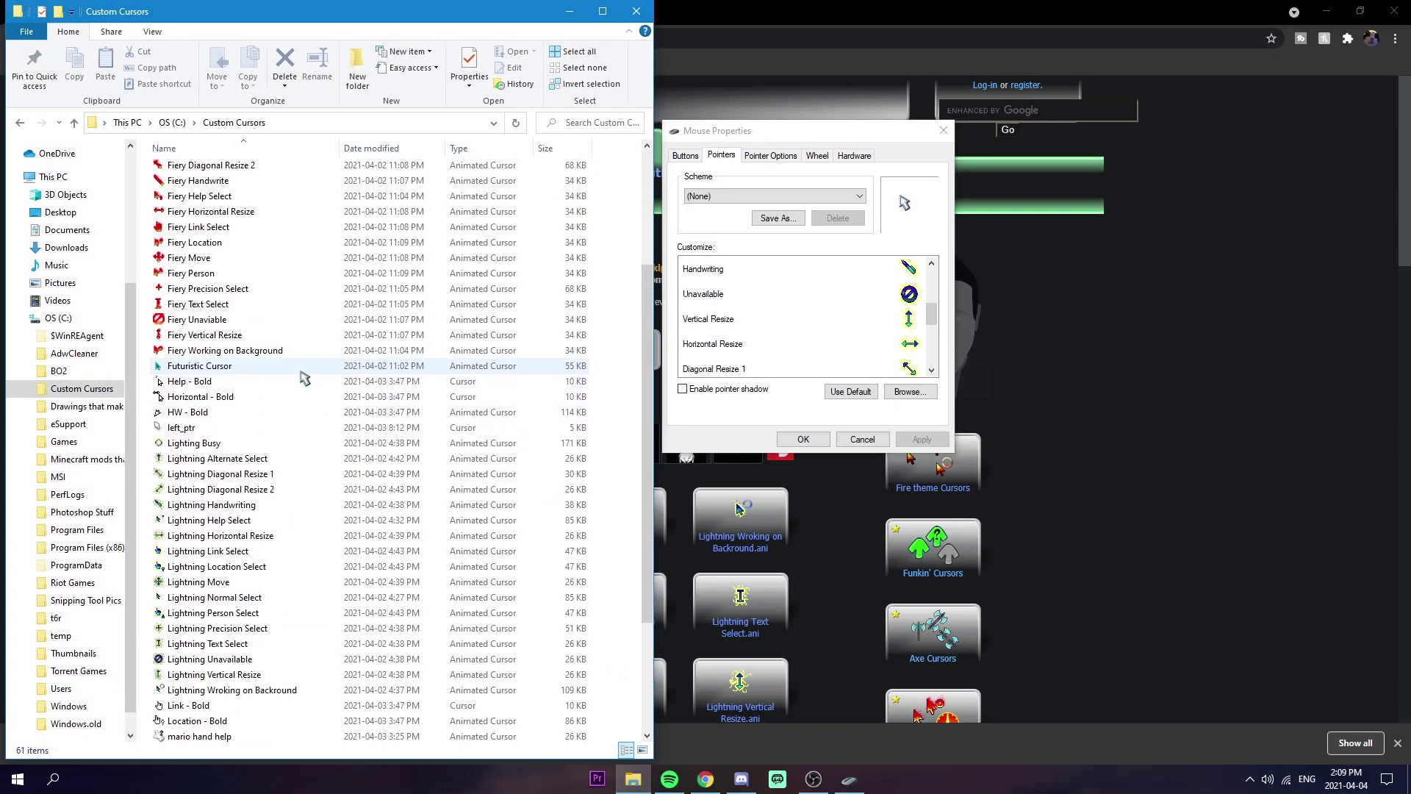
scroll(304, 378, "up", 4)
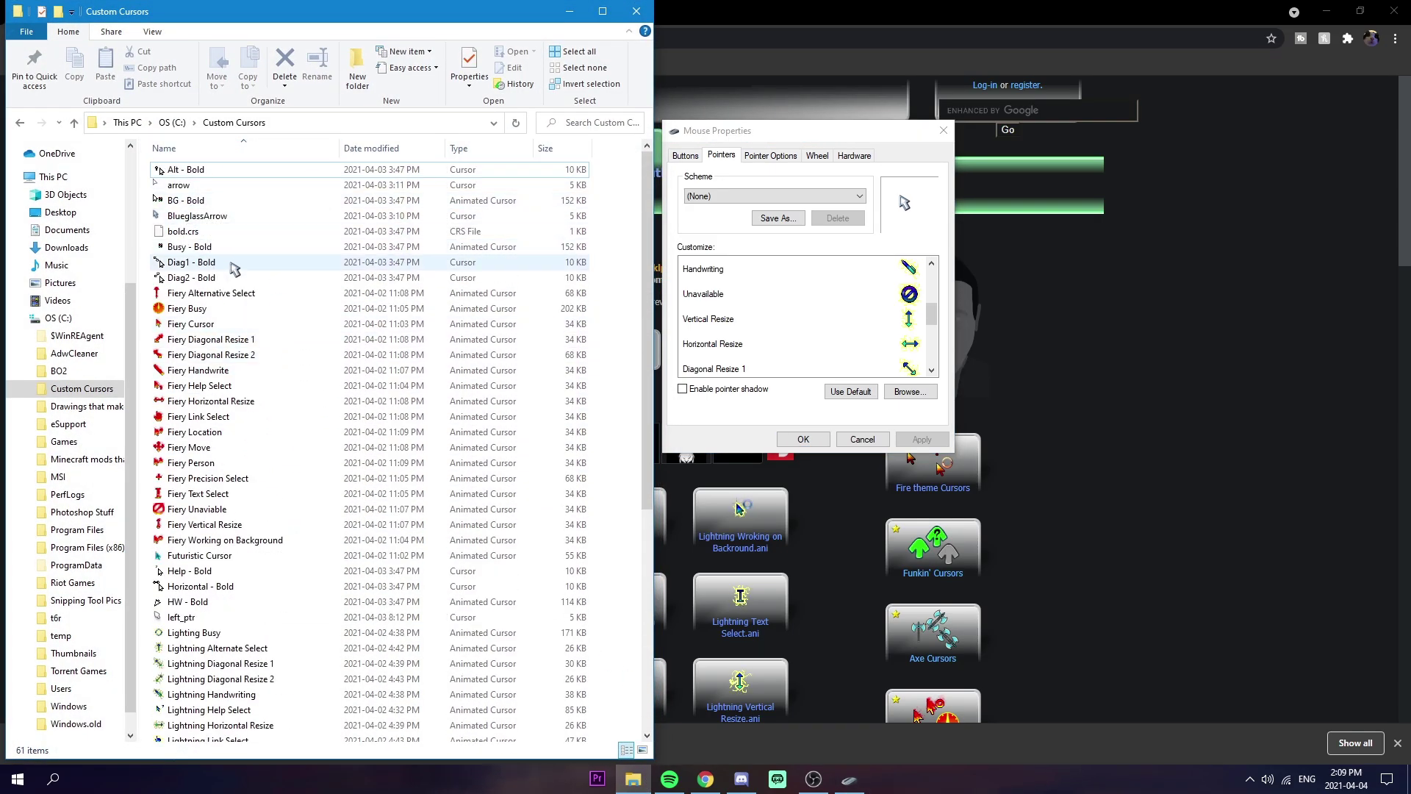
scroll(213, 478, "down", 8)
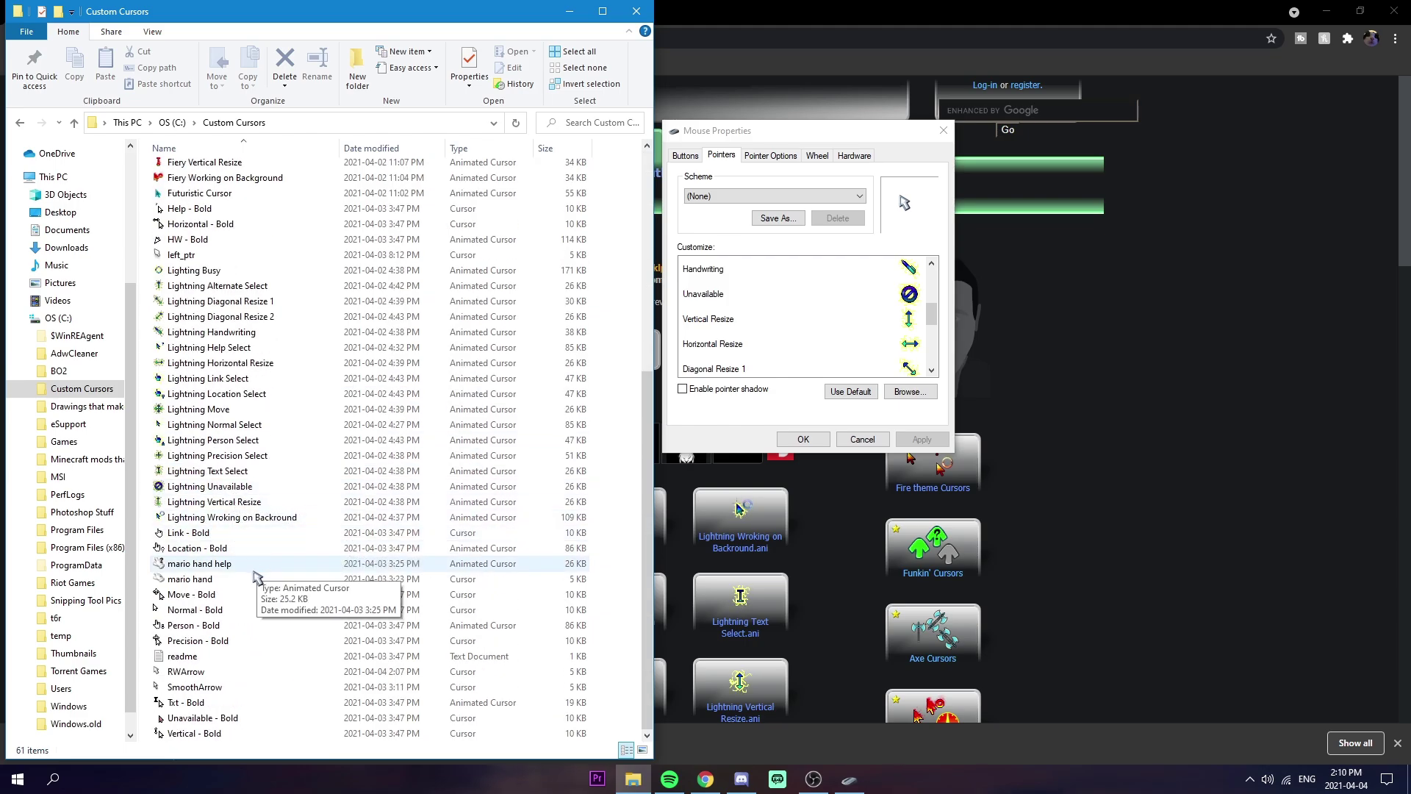
right_click(258, 549)
left_click(217, 548)
right_click(214, 547)
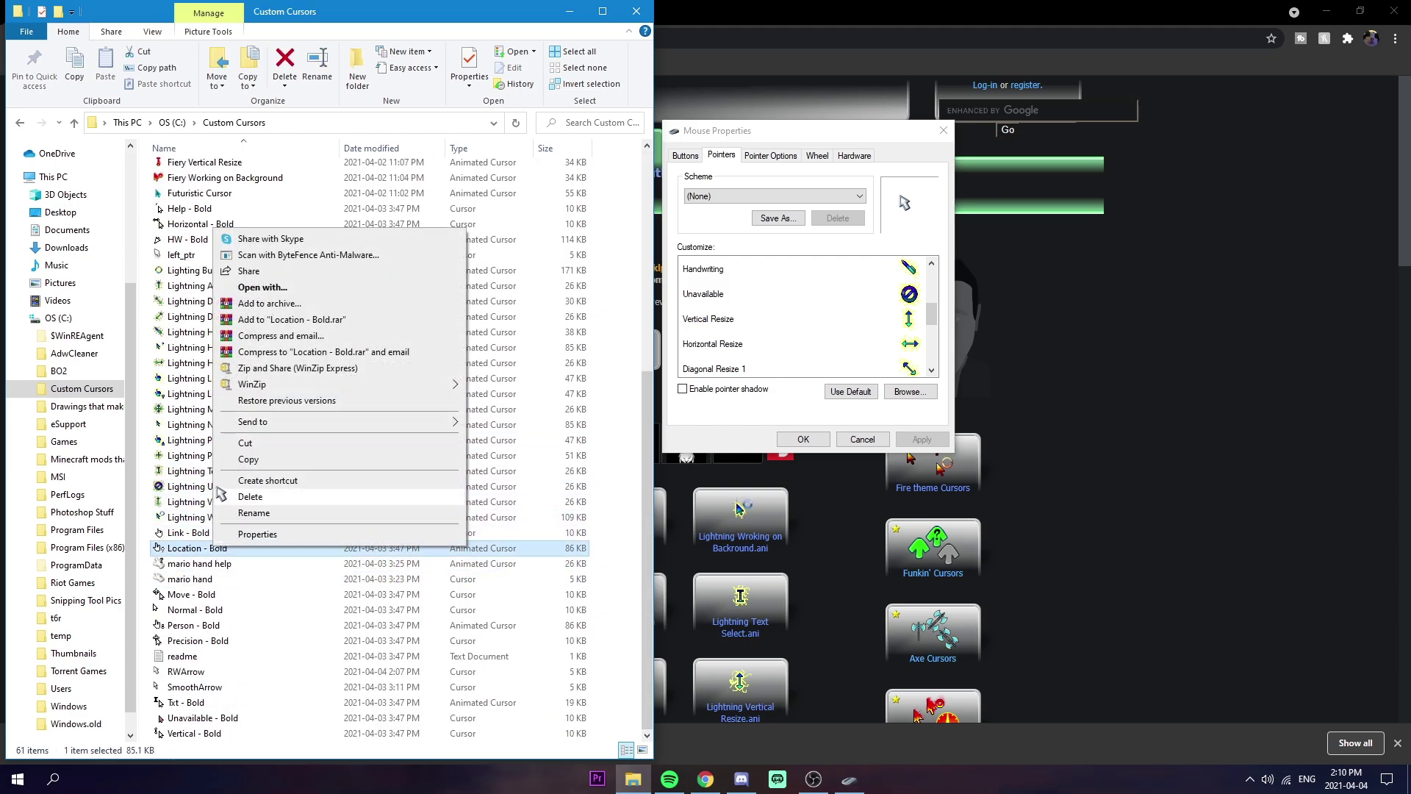
left_click(145, 379)
right_click(208, 363)
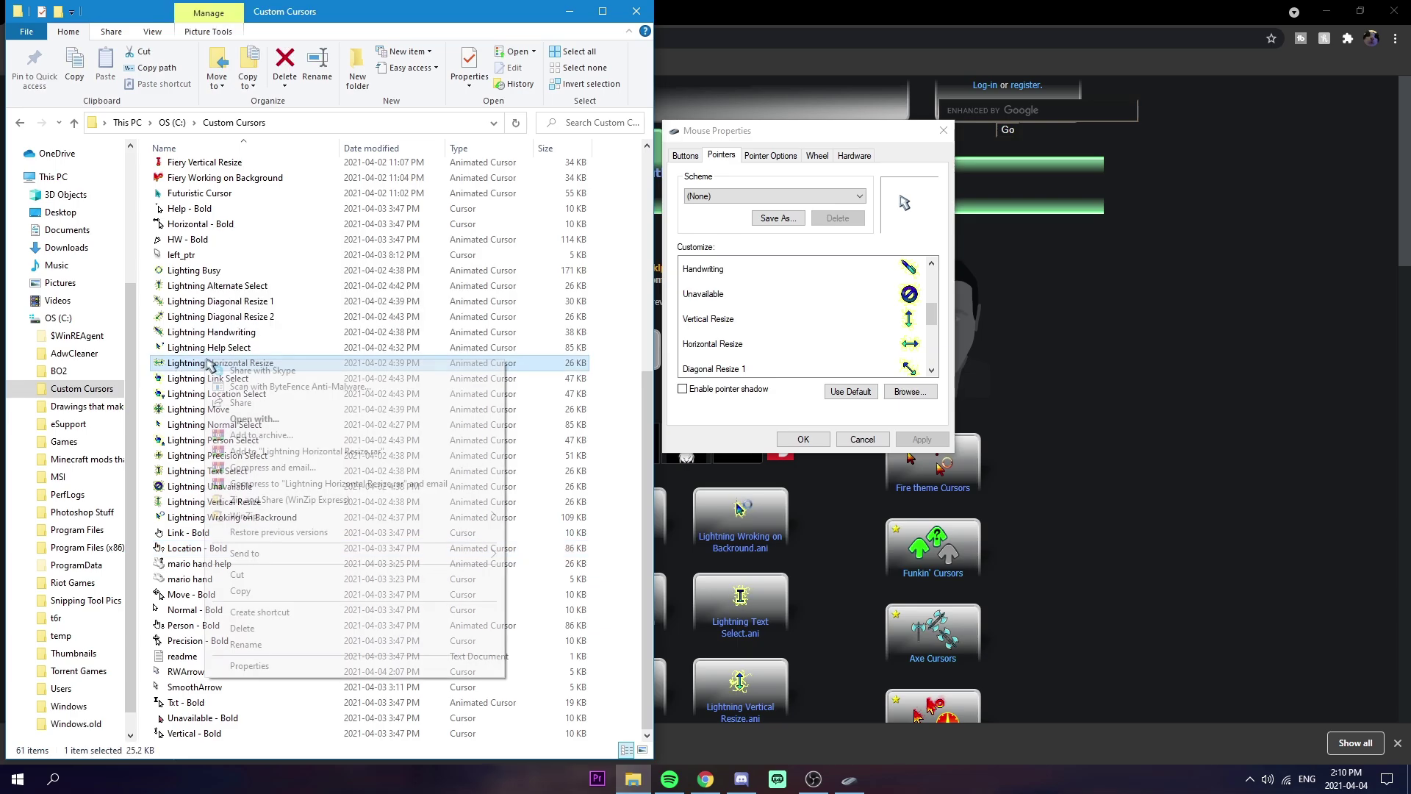
left_click(145, 367)
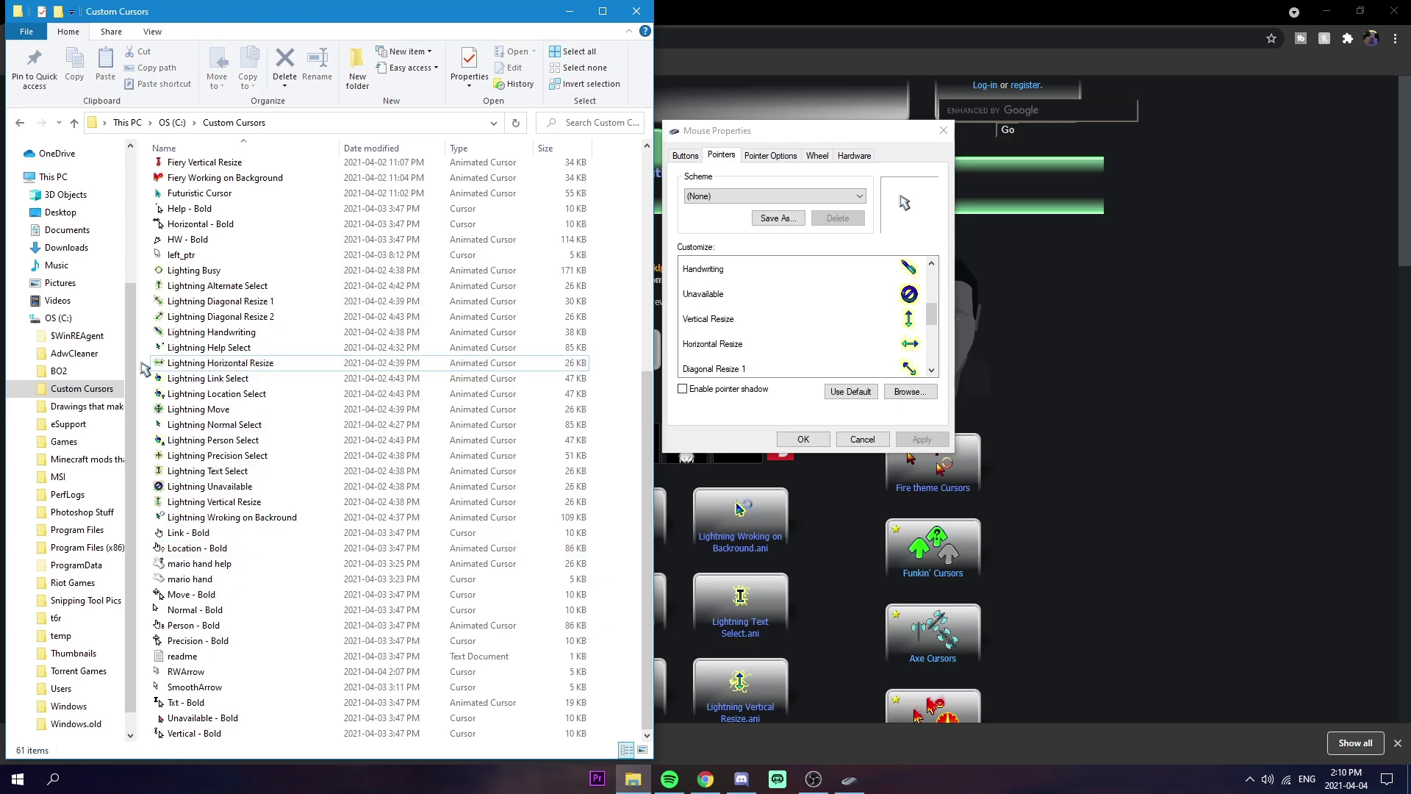
scroll(327, 173, "up", 4)
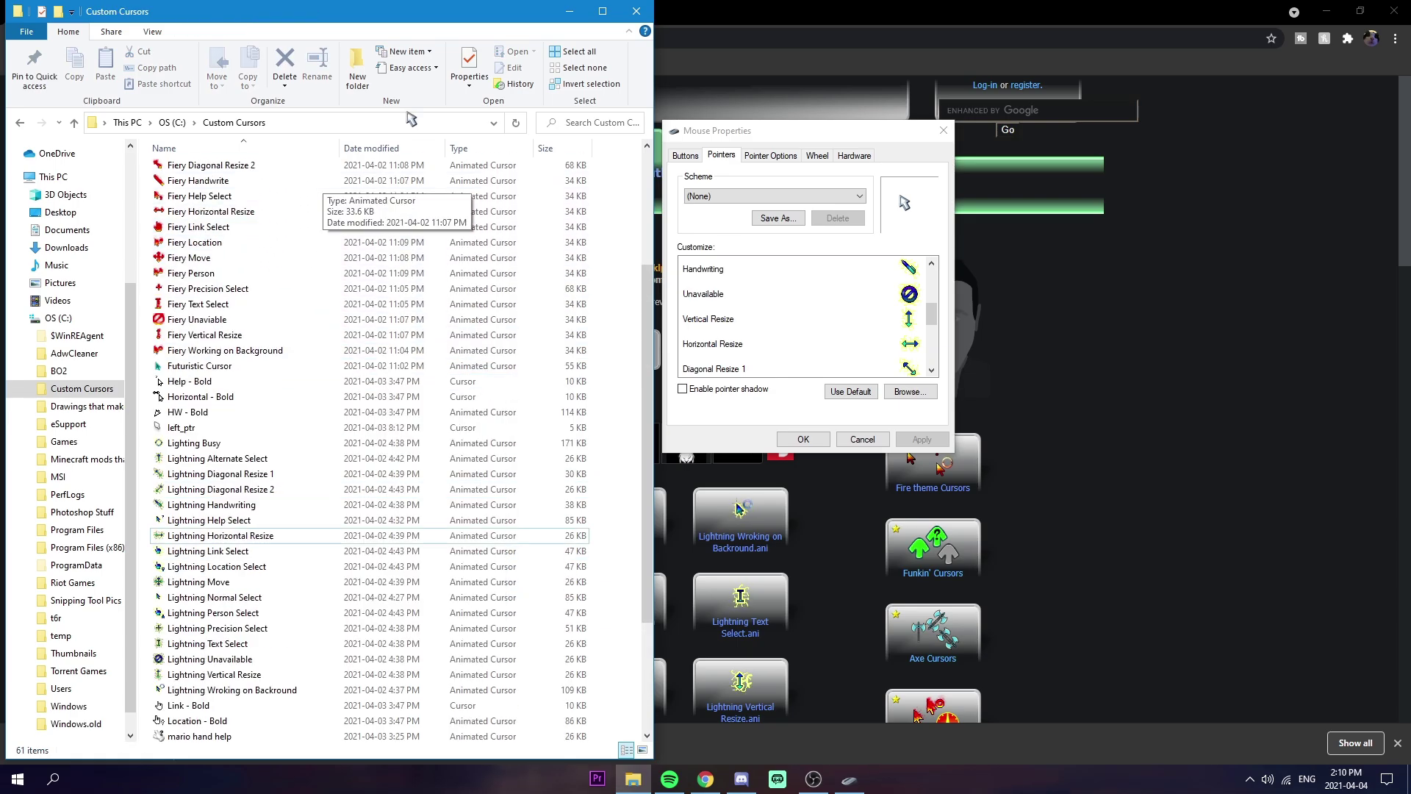
left_click(570, 12)
scroll(812, 309, "up", 2)
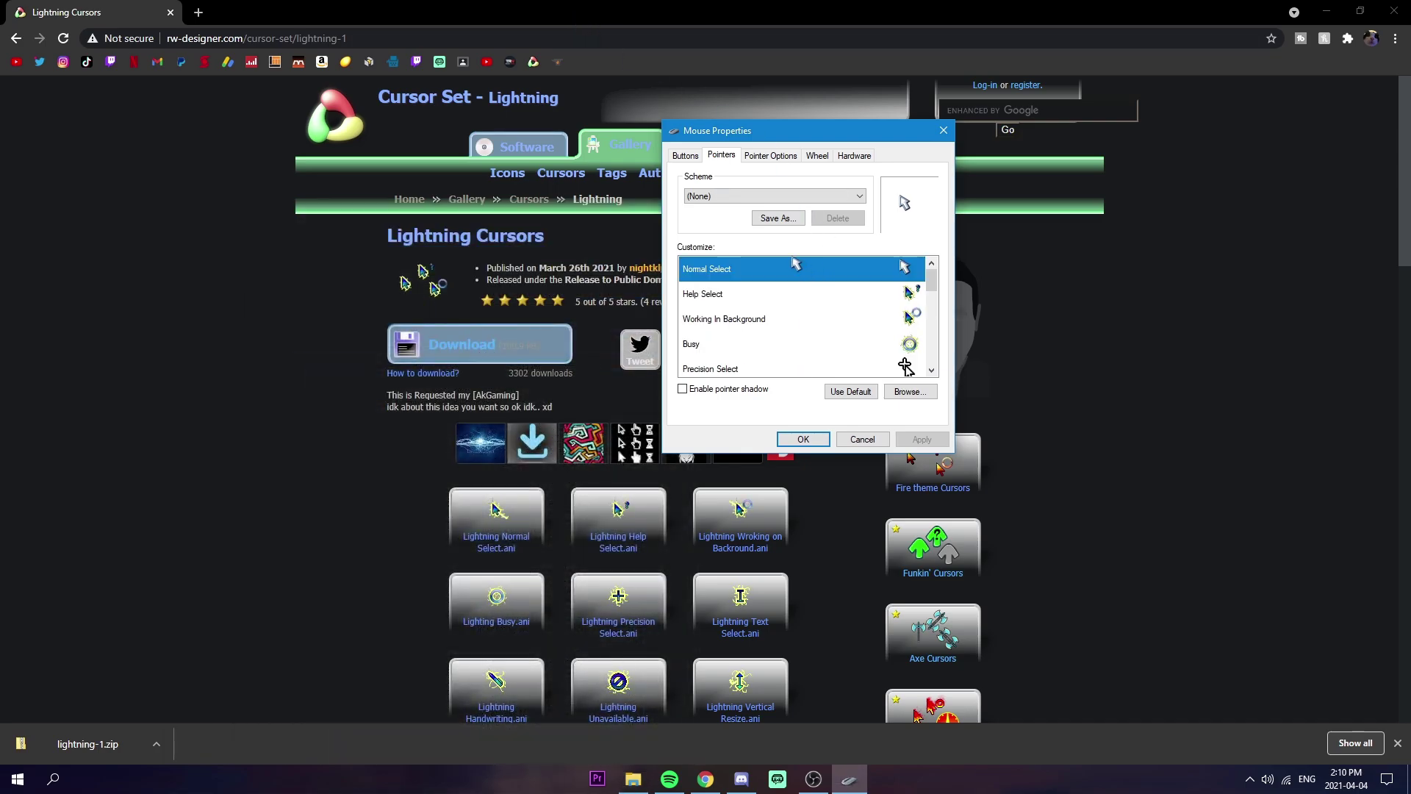
left_click(732, 293)
left_click(893, 395)
scroll(809, 308, "down", 5)
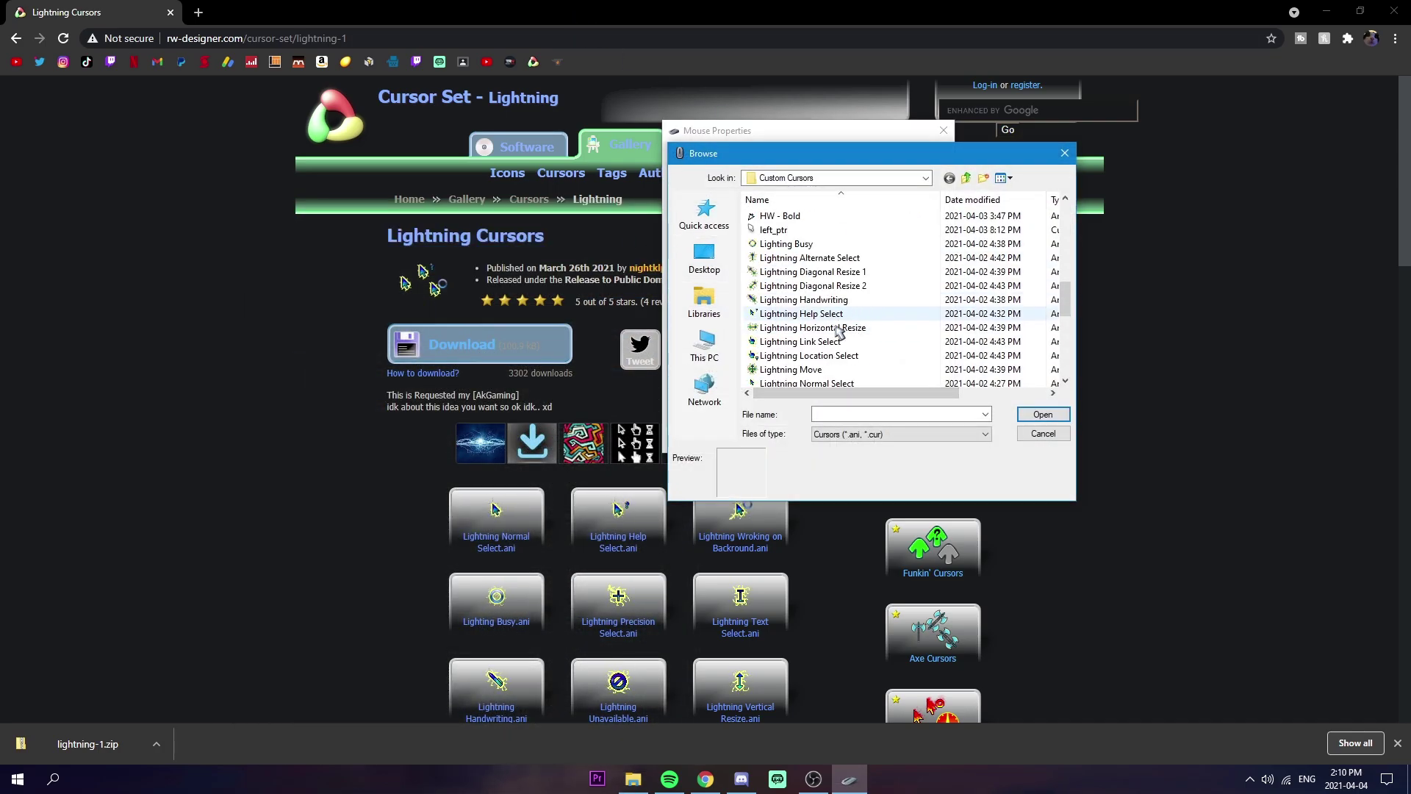
left_click(1038, 435)
scroll(851, 294, "down", 5)
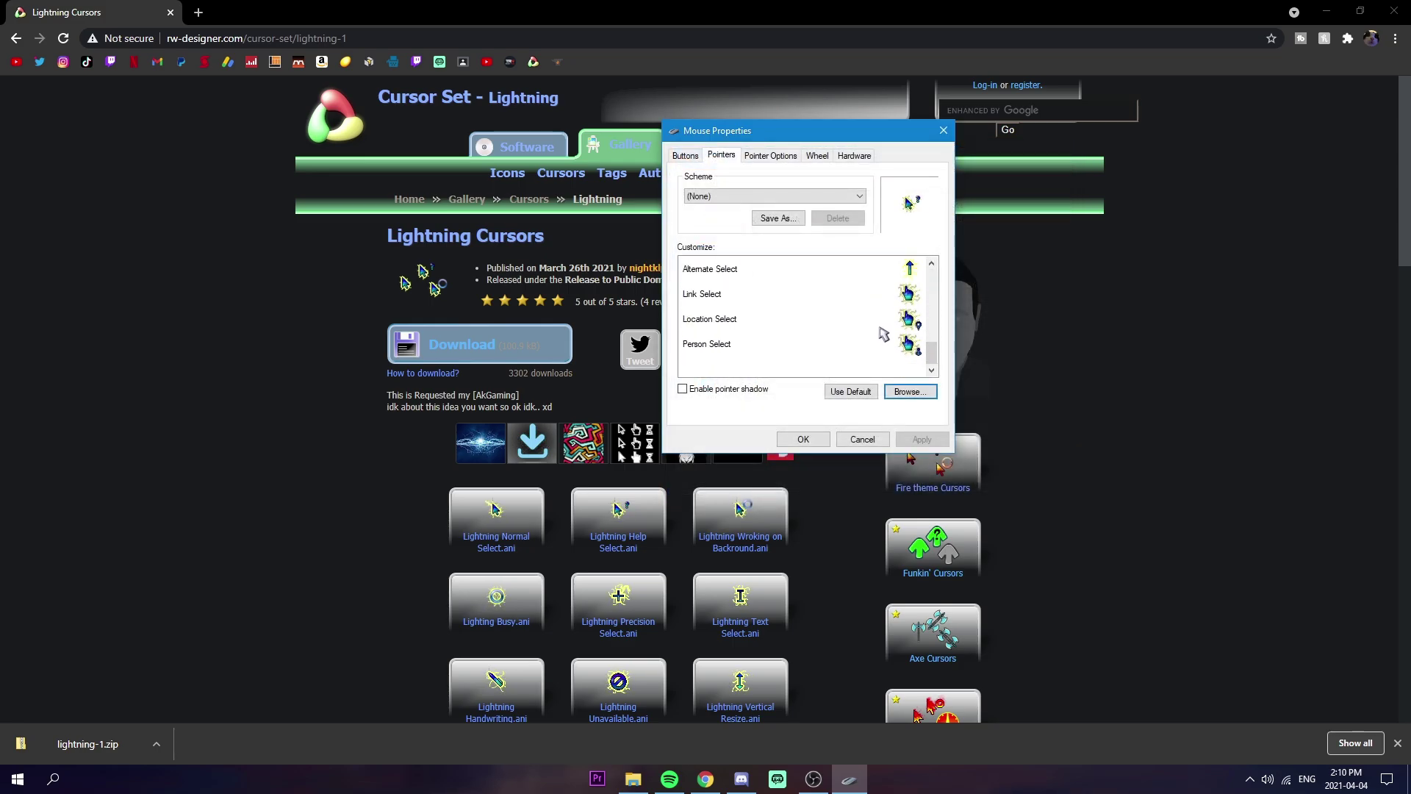
scroll(888, 338, "up", 2)
scroll(874, 328, "down", 2)
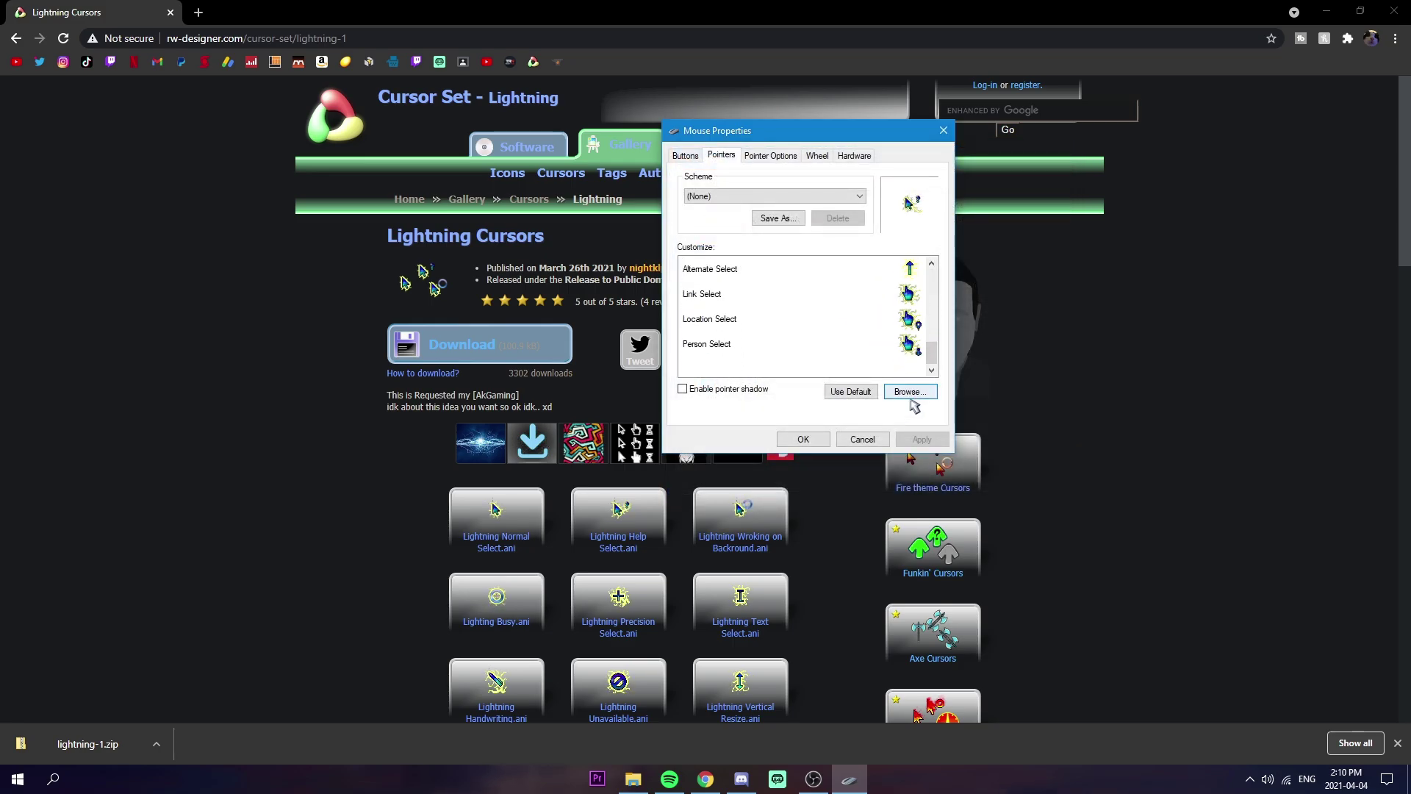